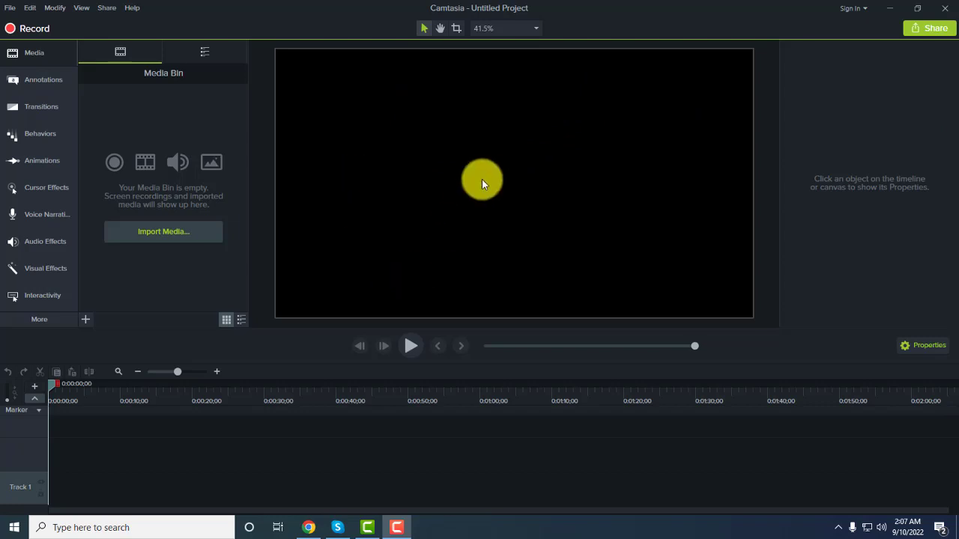
Step: Apply project settings with 1080p HD (1920x1080) canvas dimensions and a black canvas colour
click(528, 28)
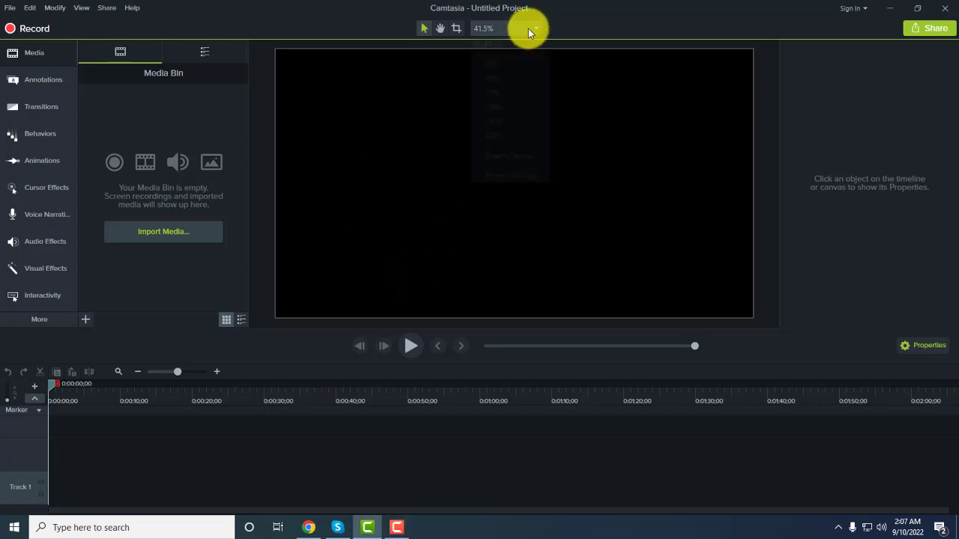
click(499, 177)
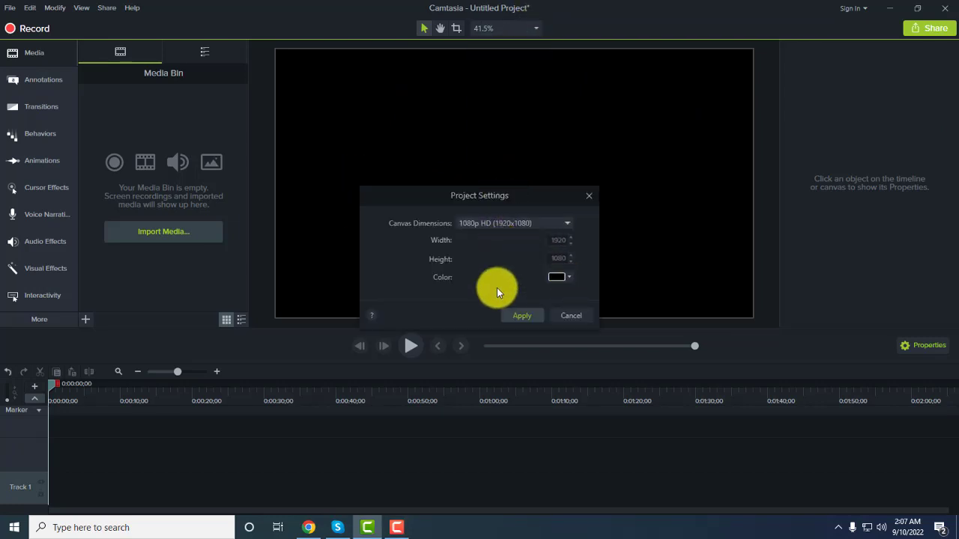
click(525, 314)
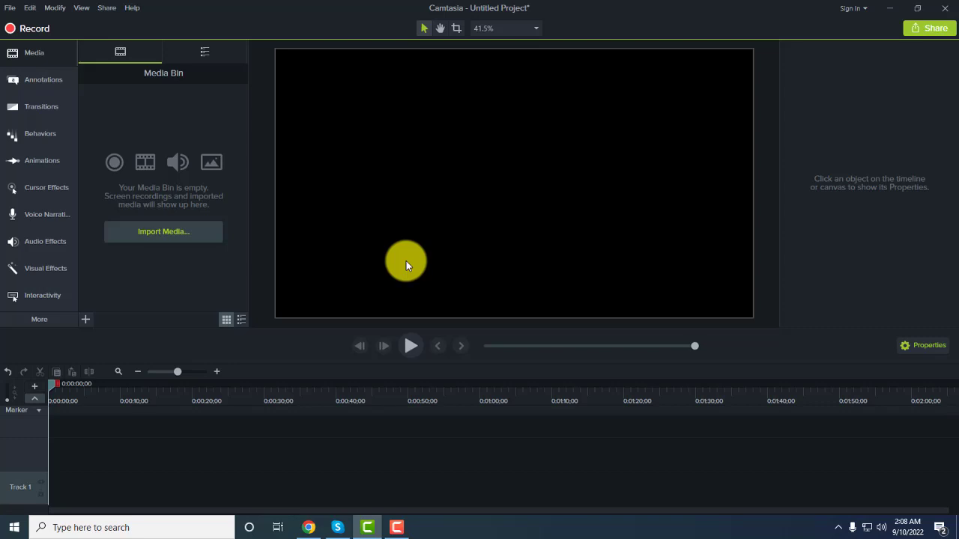
Step: Import the recording Rec 09-10-22 from the Camtasia Studio folder in Documents into the media bin
right_click(131, 112)
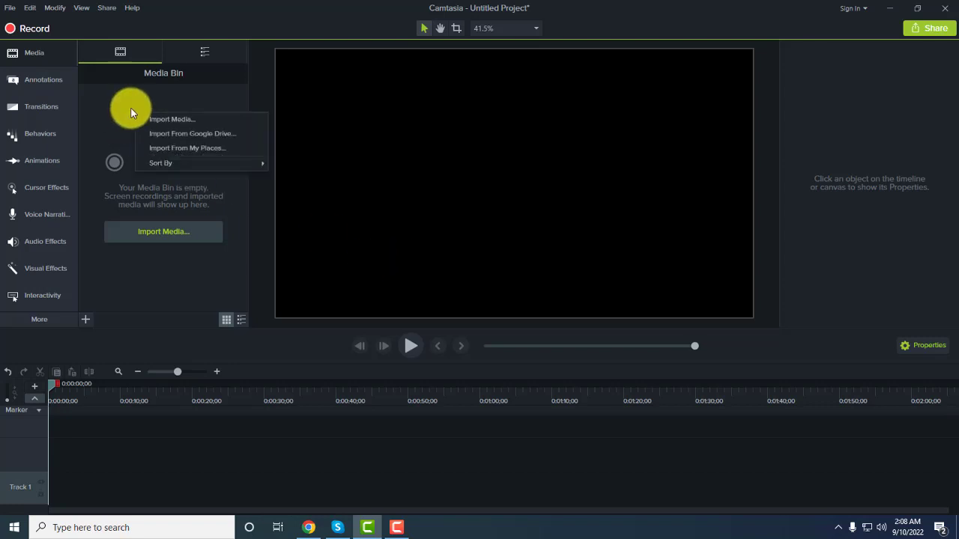
click(184, 121)
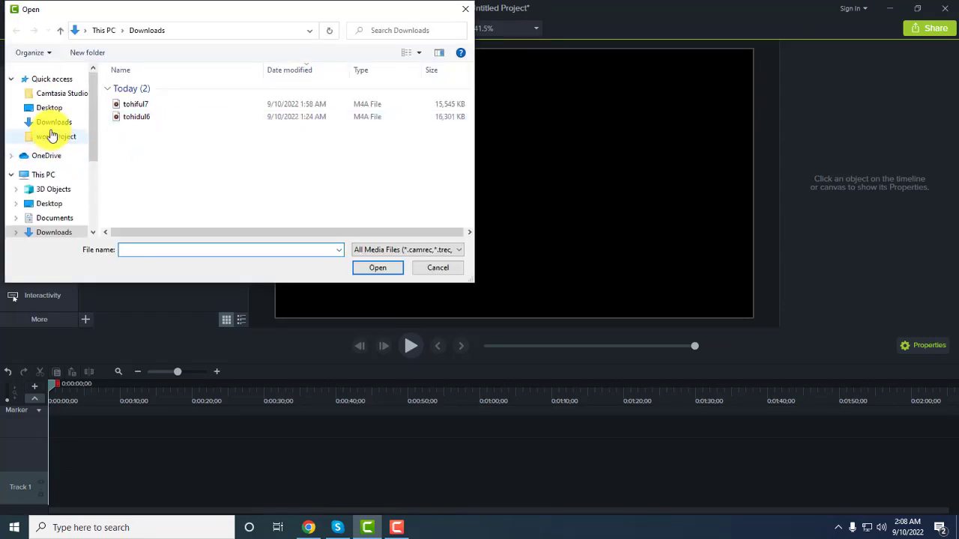
click(46, 218)
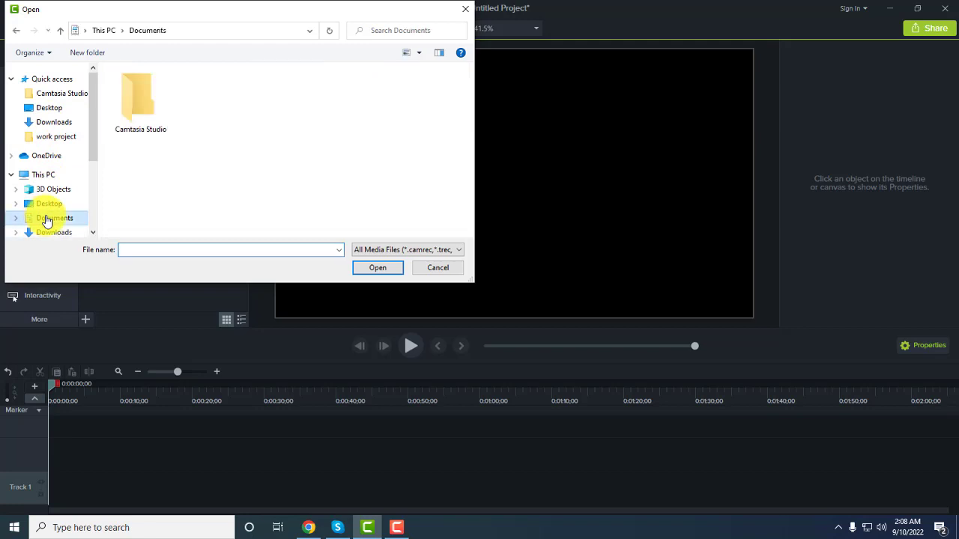
double_click(137, 101)
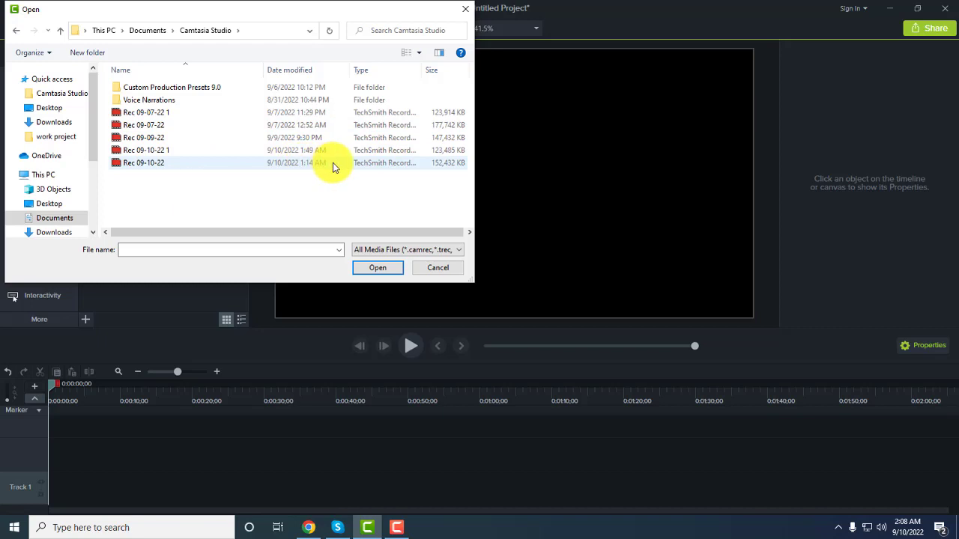
click(174, 165)
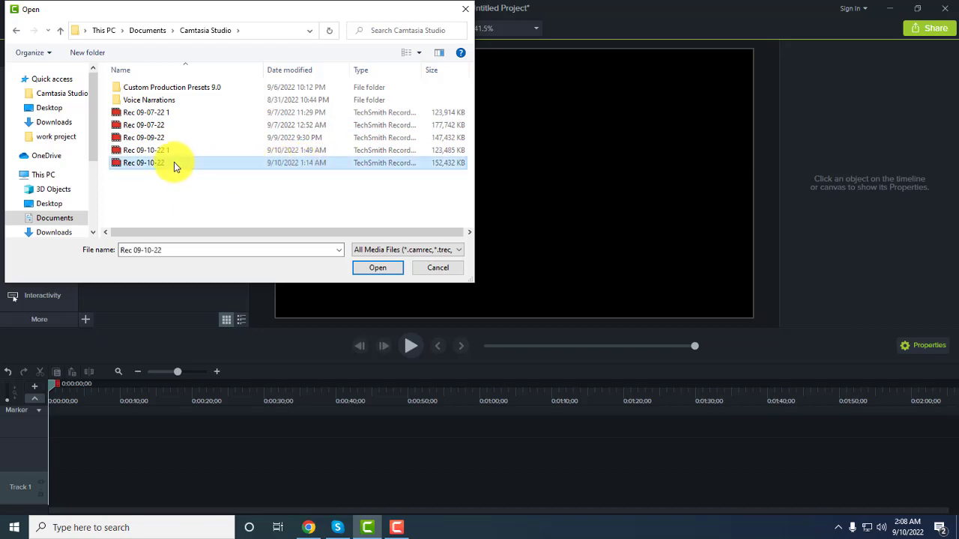
click(385, 267)
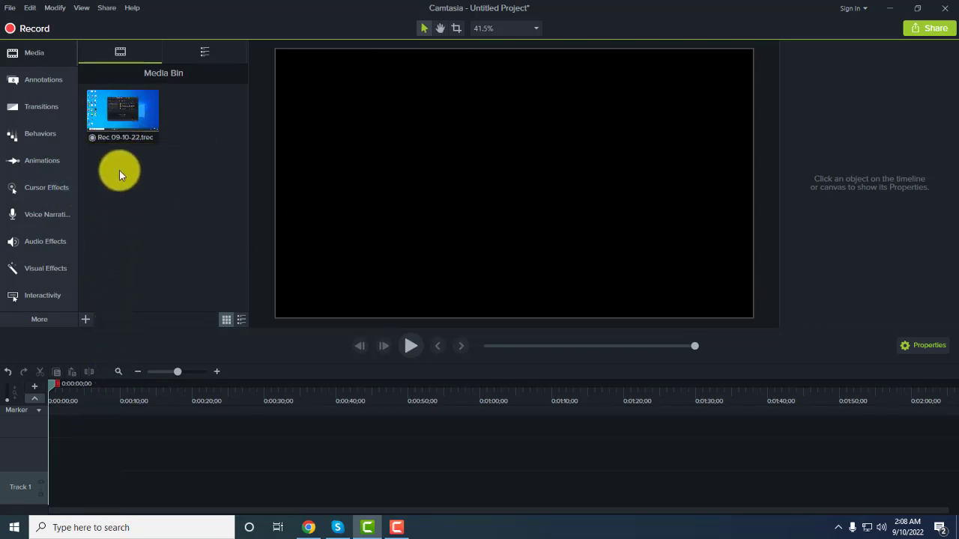
Step: Place the Rec 09-10-22 recording on the timeline with its screen and audio clips starting at 0:00:00
drag(120, 124, 97, 473)
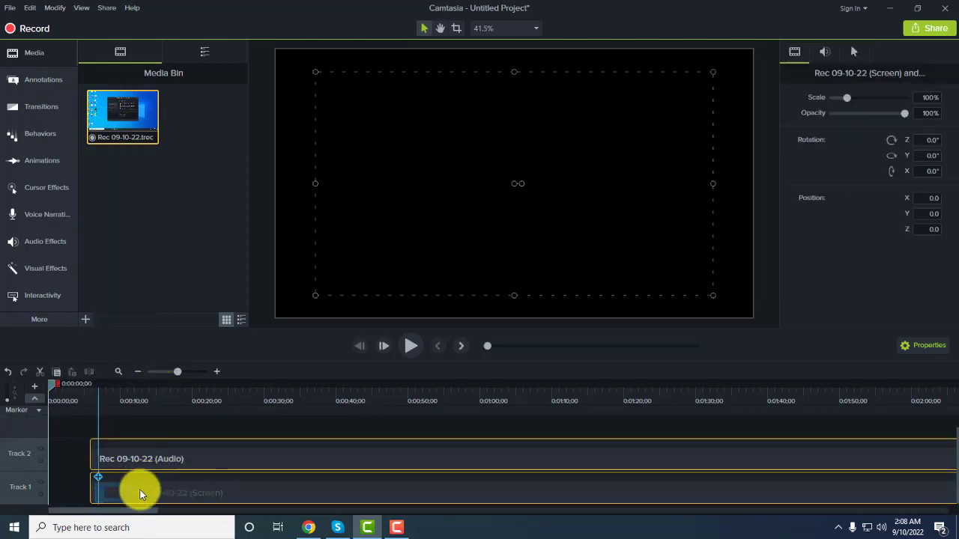
drag(103, 489, 60, 490)
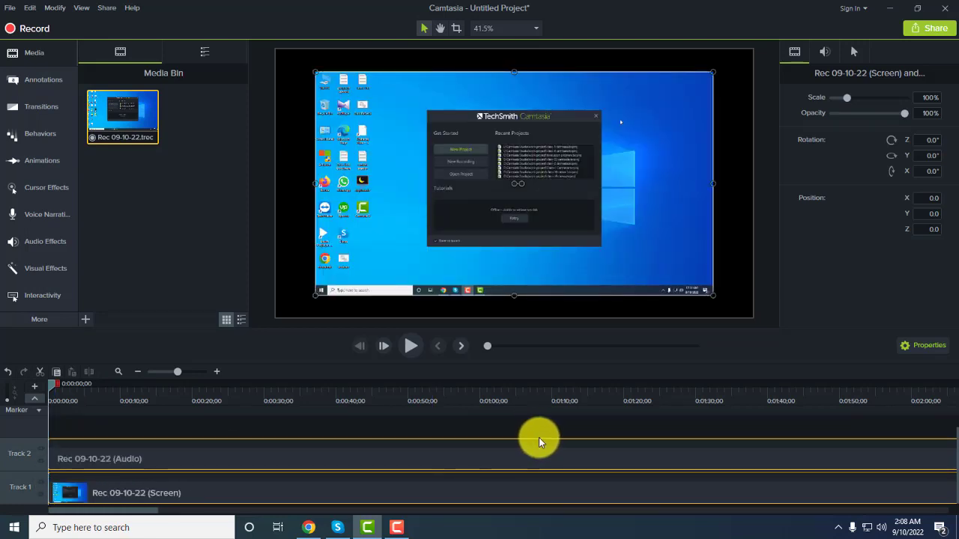
Step: Add a marker to the audio clip at about 35 seconds
click(303, 452)
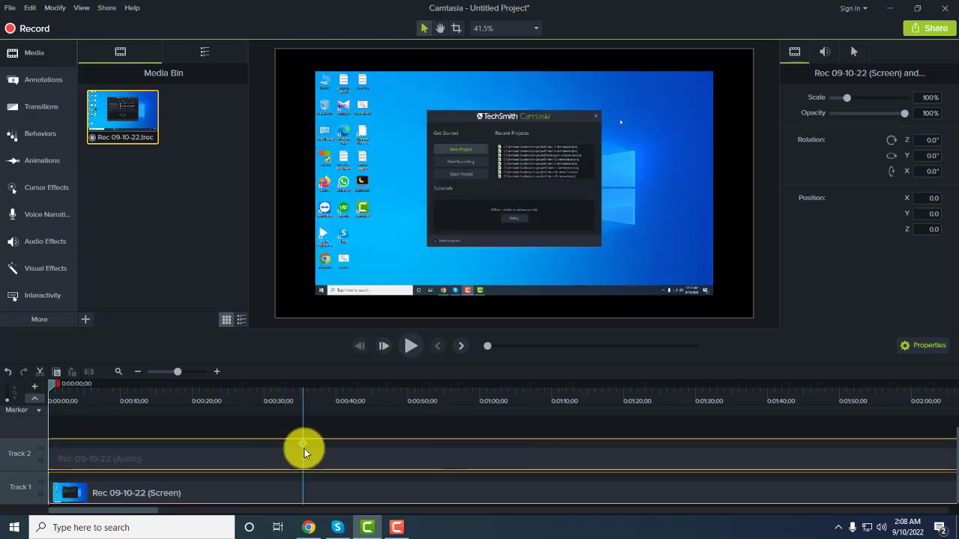
key(m)
drag(178, 374, 119, 373)
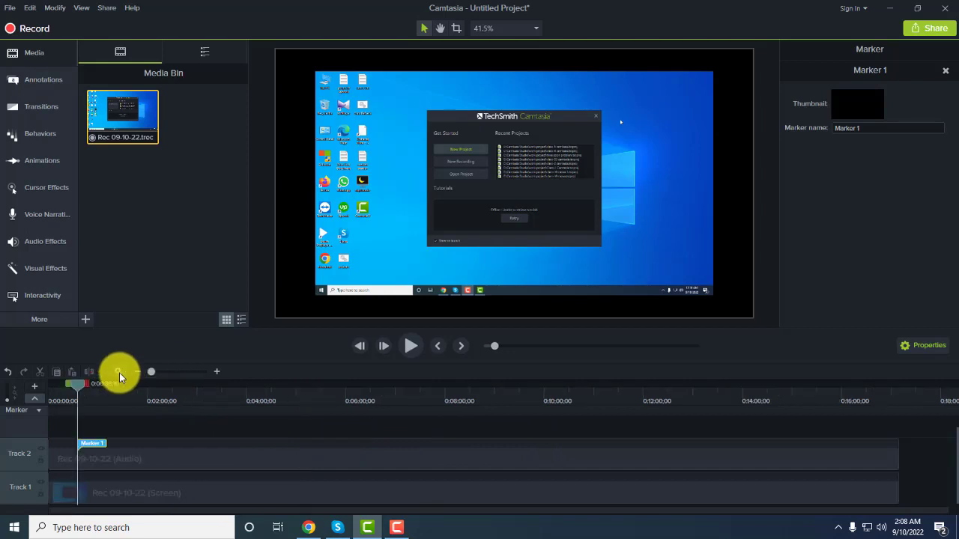
Step: Delete the recording's audio clip from Track 2 and select the screen clip on Track 1
click(225, 488)
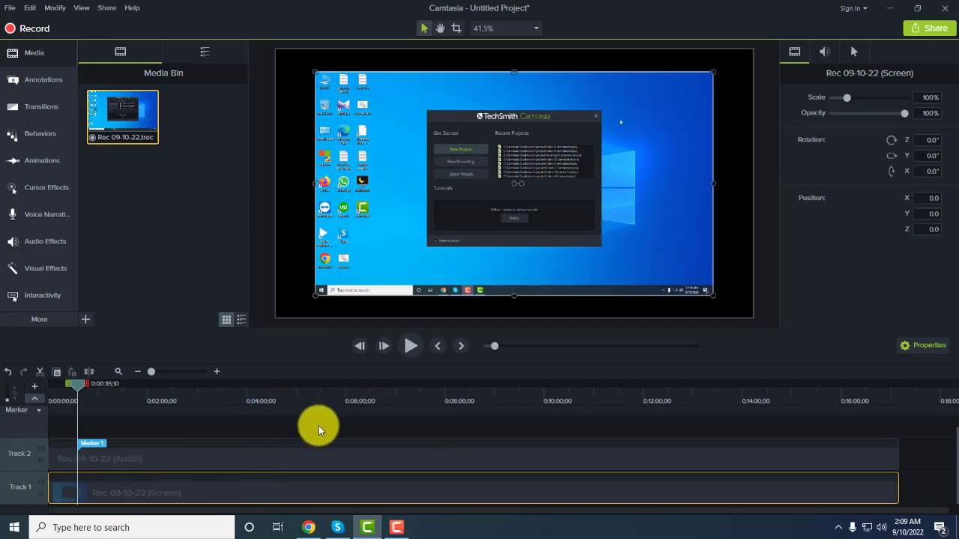
click(273, 457)
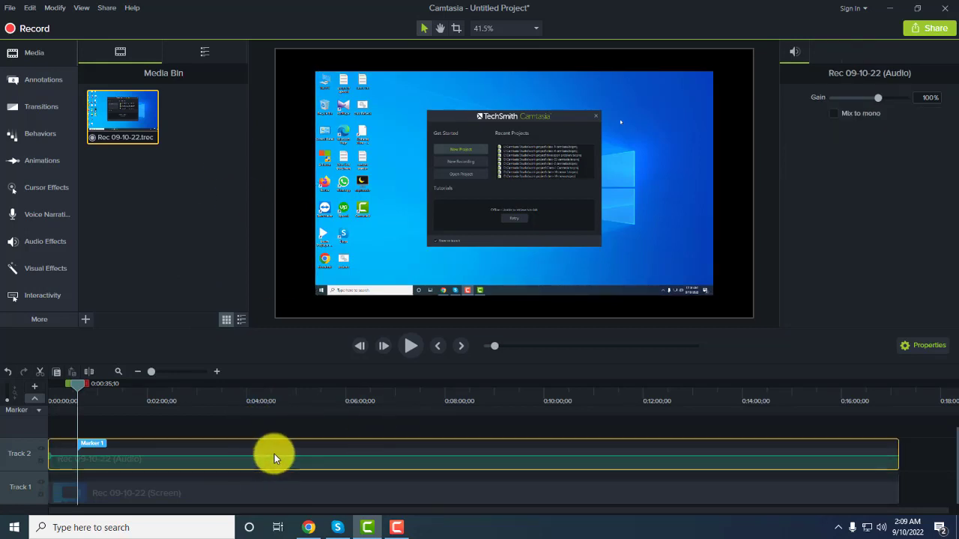
key(Delete)
click(202, 495)
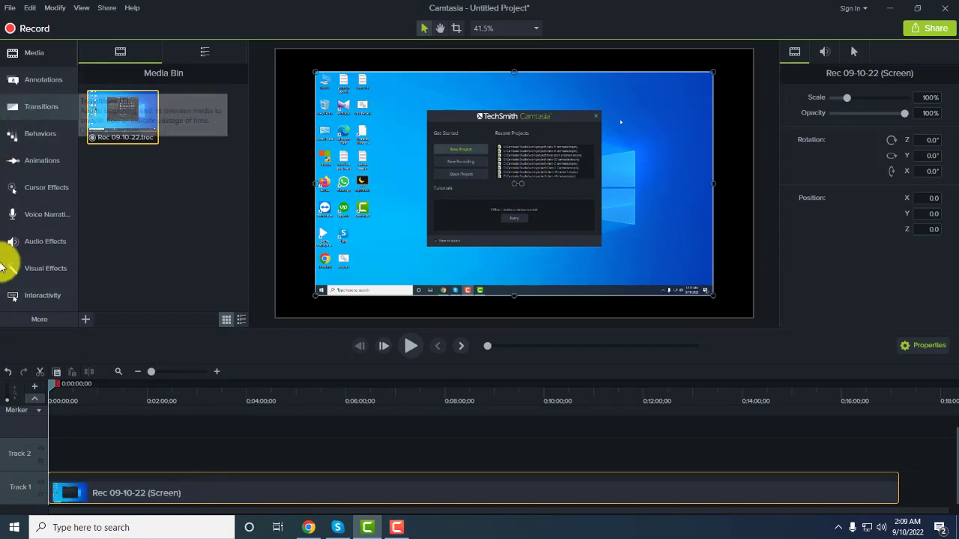
Step: Try the Colorize visual effect on the screen clip and undo it
click(45, 271)
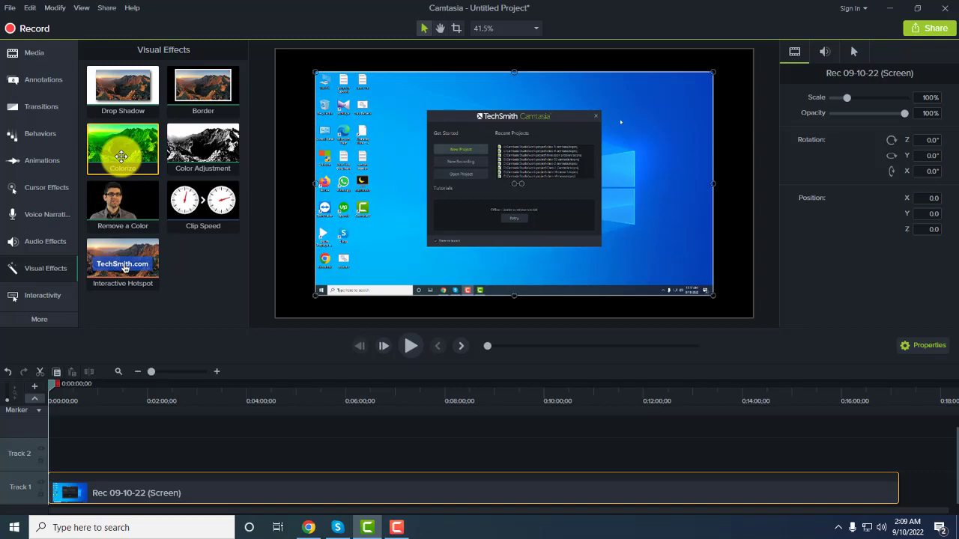
drag(121, 156, 488, 186)
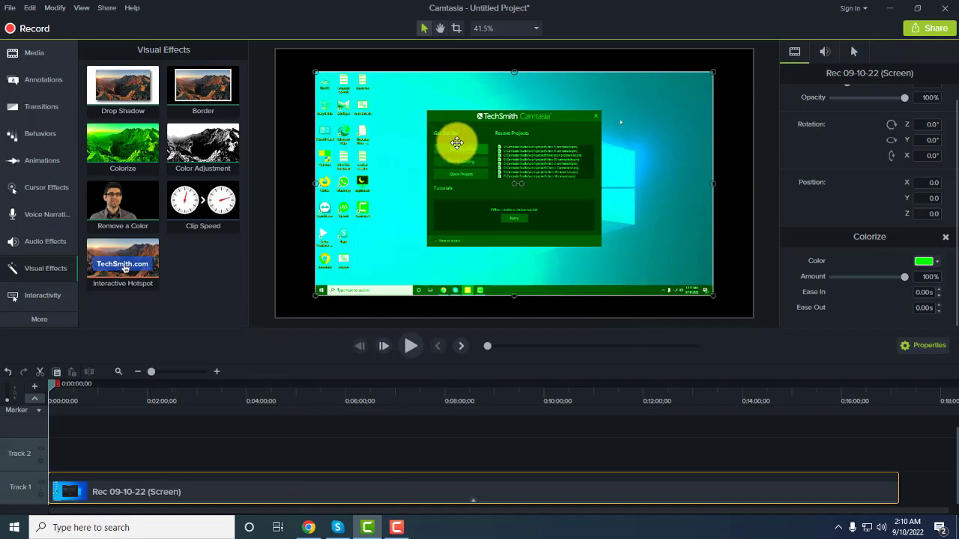
key(ctrl+z)
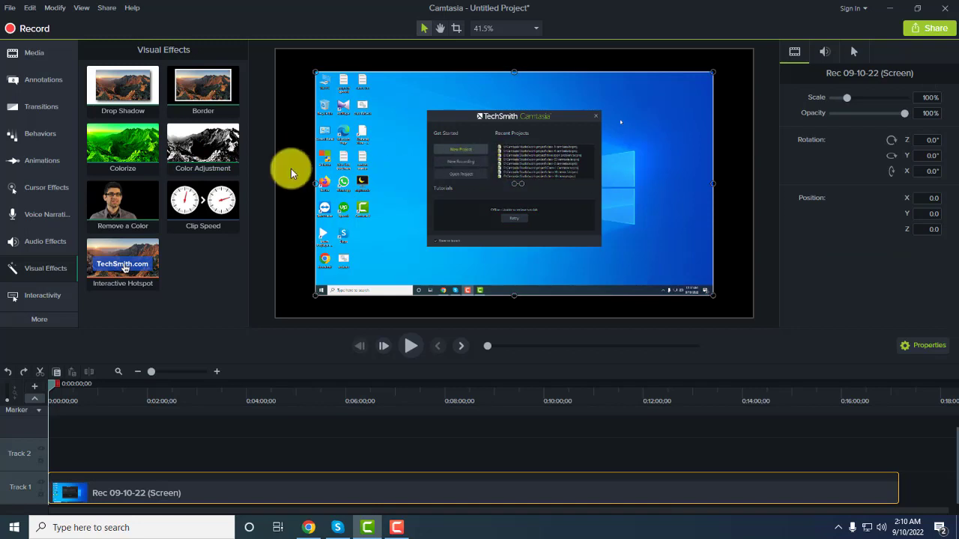
Step: Apply the Color Adjustment effect to the screen clip, with brightness 11 and contrast 54
drag(211, 140, 665, 172)
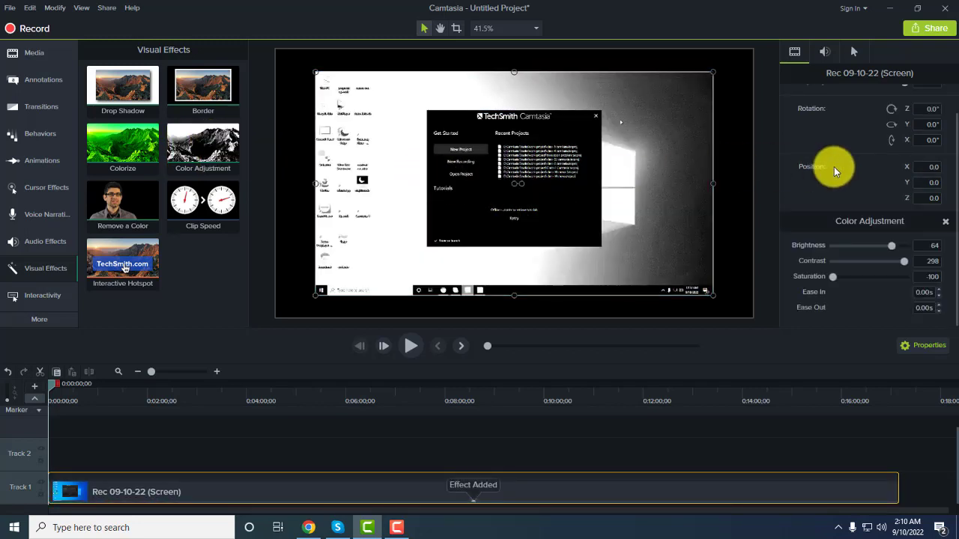
drag(903, 264, 857, 260)
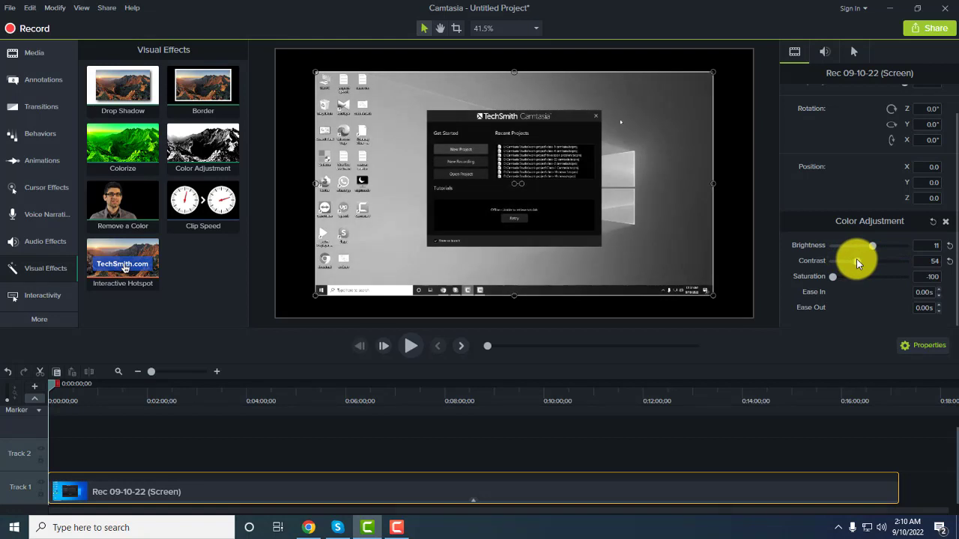
Step: Preview the colour-adjusted recording from its start and from about 3:40 on the timeline
click(411, 346)
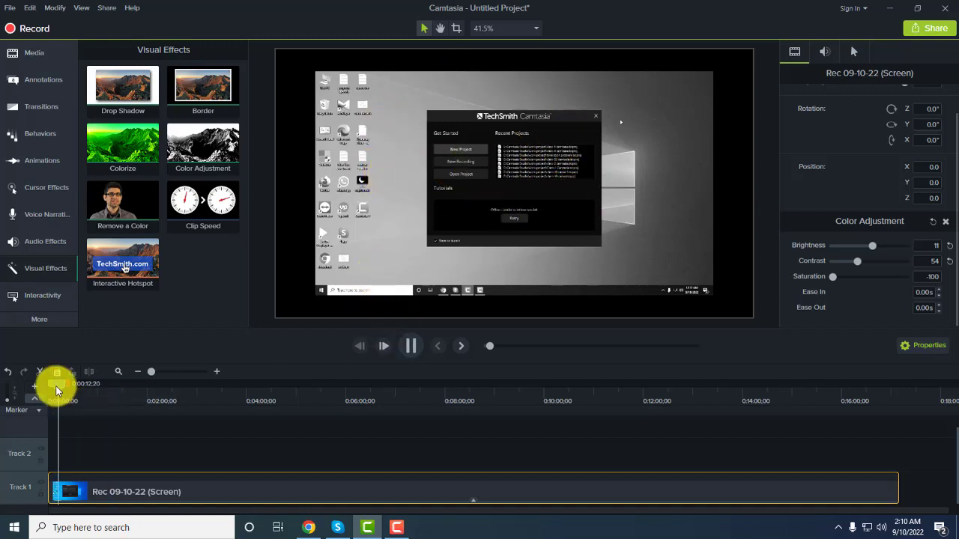
drag(58, 387, 228, 406)
click(418, 349)
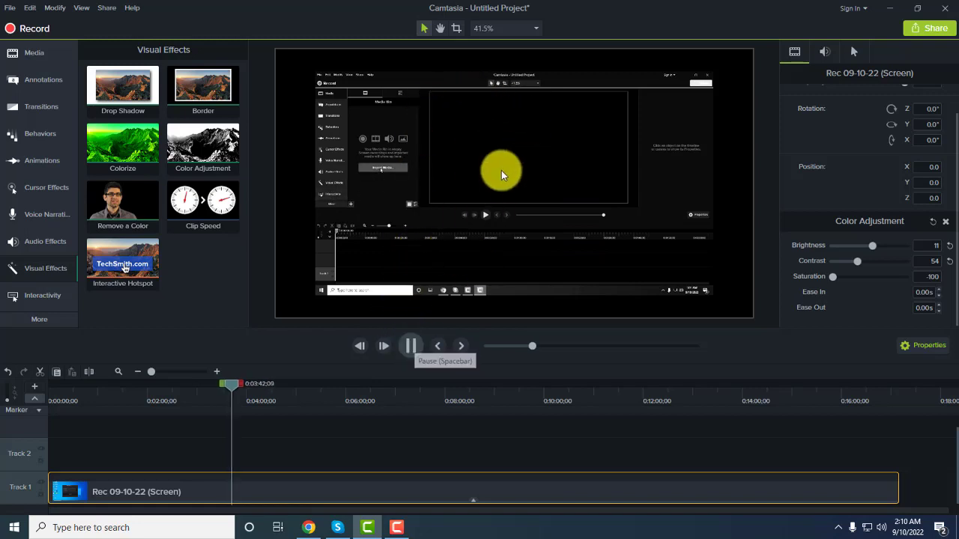
click(411, 347)
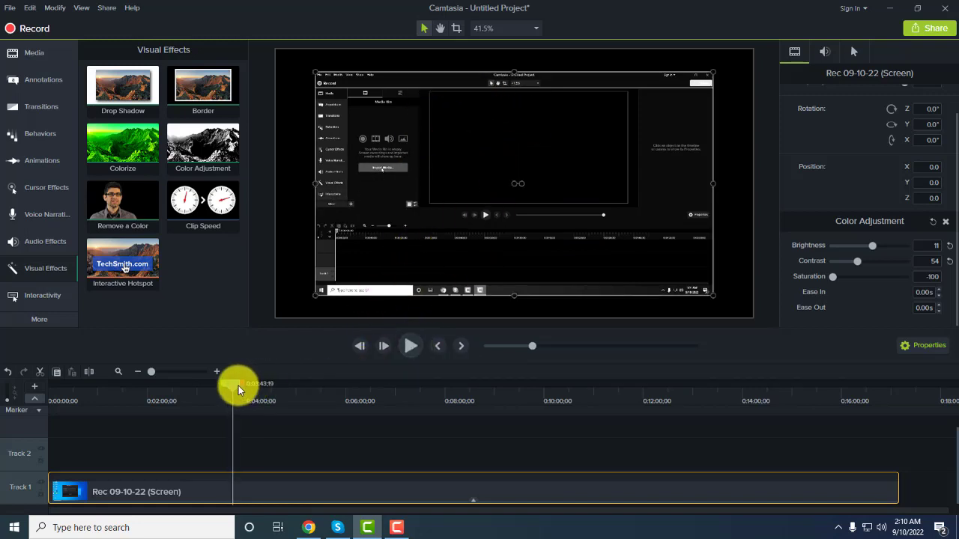
Step: Split the screen clip at 0:00:43 and try applying Color Adjustment to the second part
drag(233, 389, 85, 372)
click(317, 315)
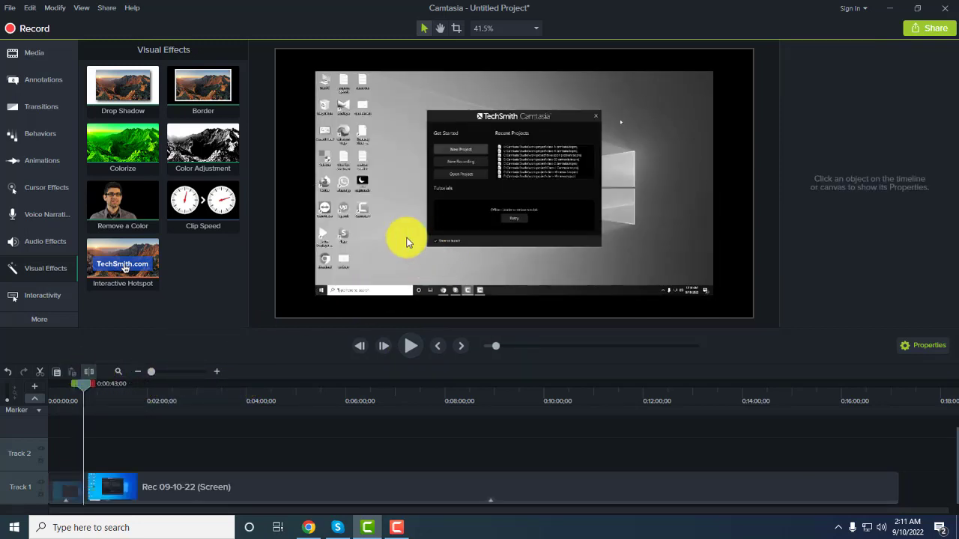
drag(216, 147, 502, 182)
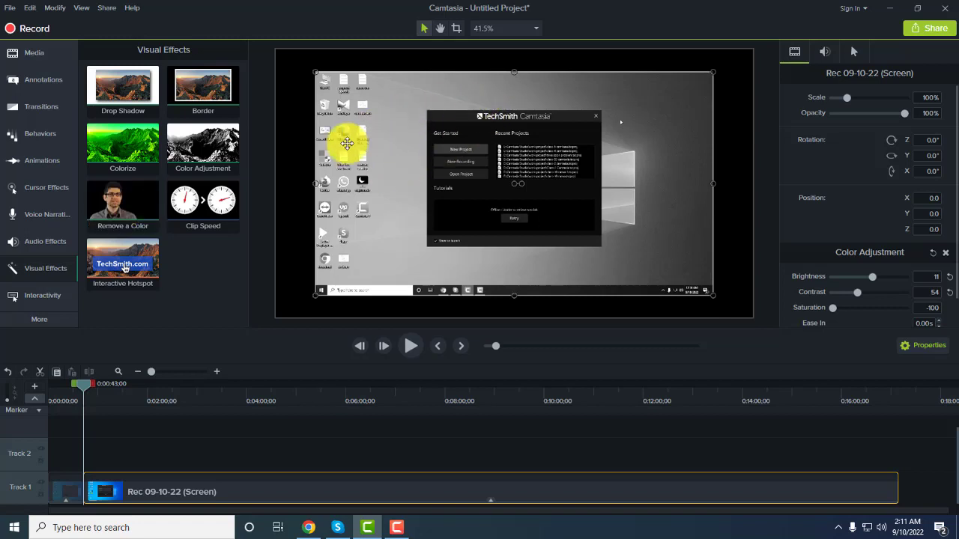
Step: Apply the Remove a Color effect to the second part of the screen clip, with white as the removed colour
drag(128, 207, 568, 193)
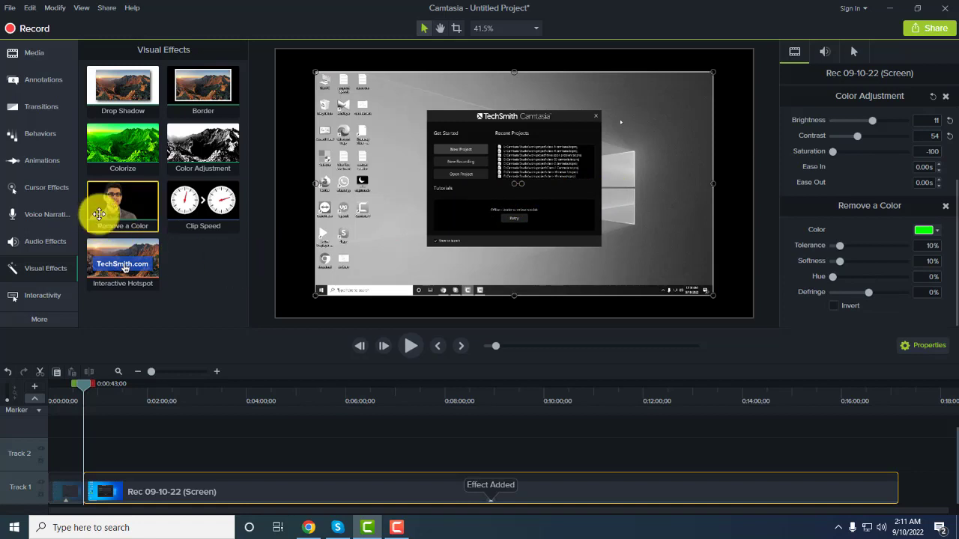
drag(98, 209, 400, 213)
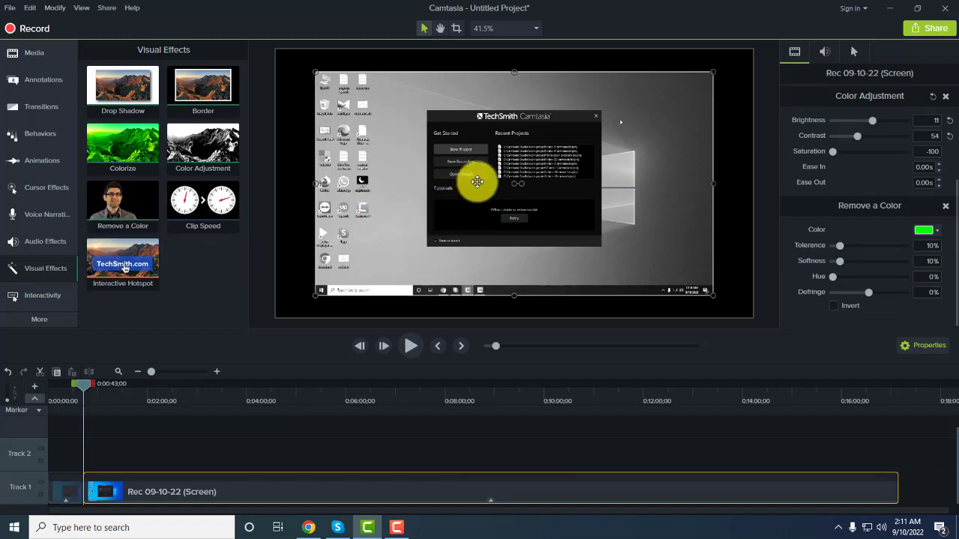
click(922, 233)
click(839, 252)
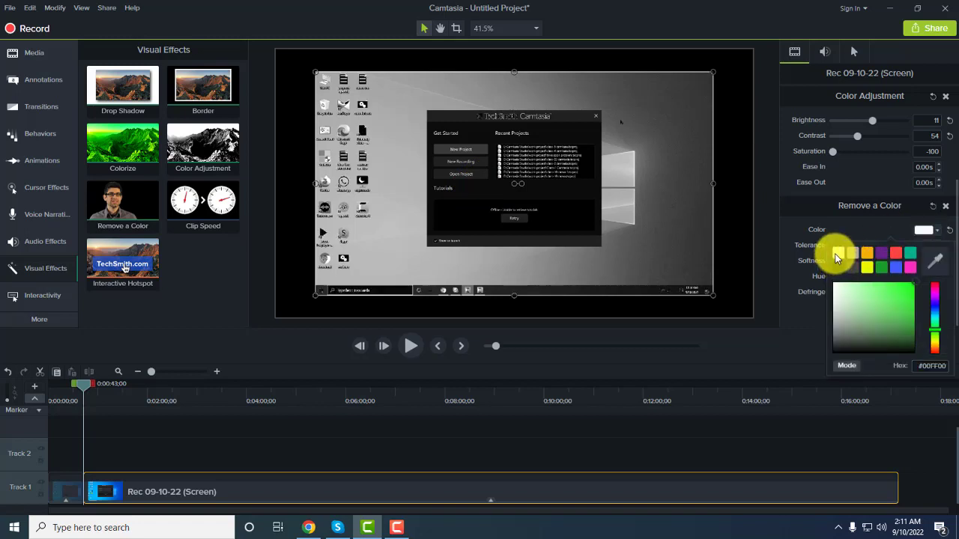
click(921, 230)
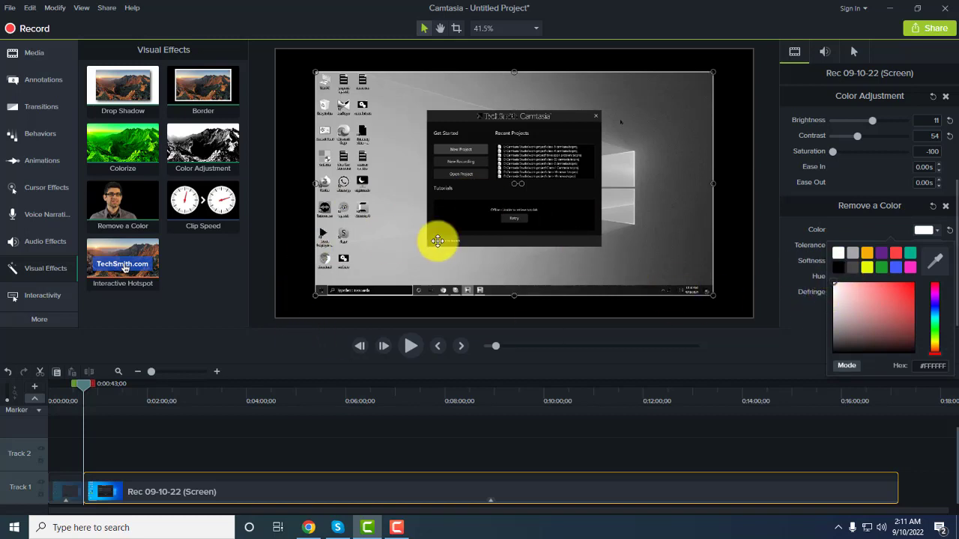
click(438, 241)
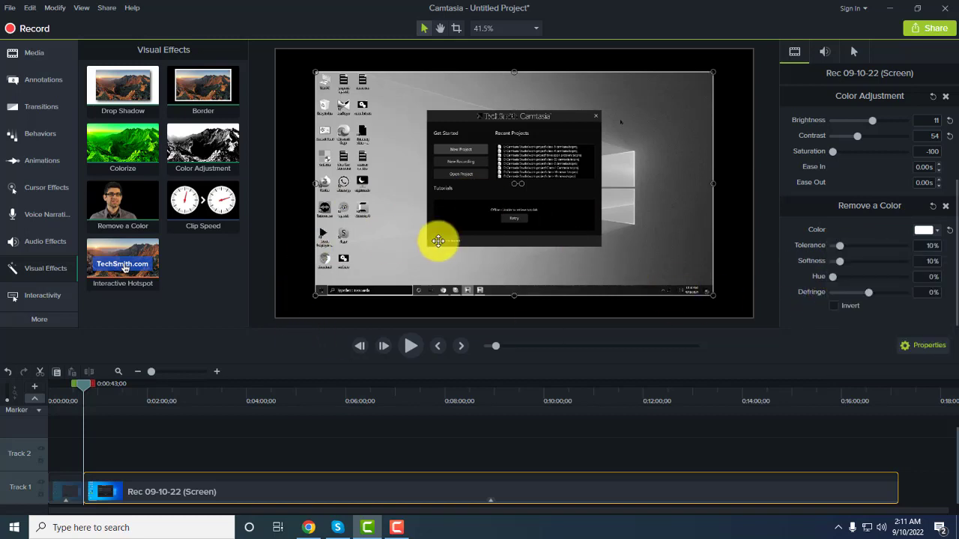
Step: Undo the colour effects, the split and the audio deletion, back to the full screen and audio clips
key(ctrl+z)
key(ctrl+z)
key(ctrl+z)
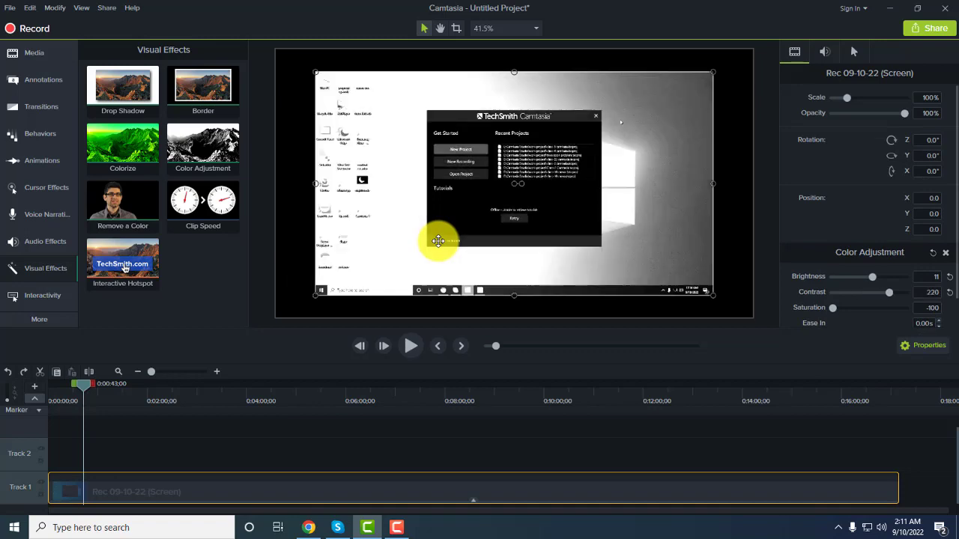
key(ctrl+z)
key(ctrl+z)
key(ctrl+z)
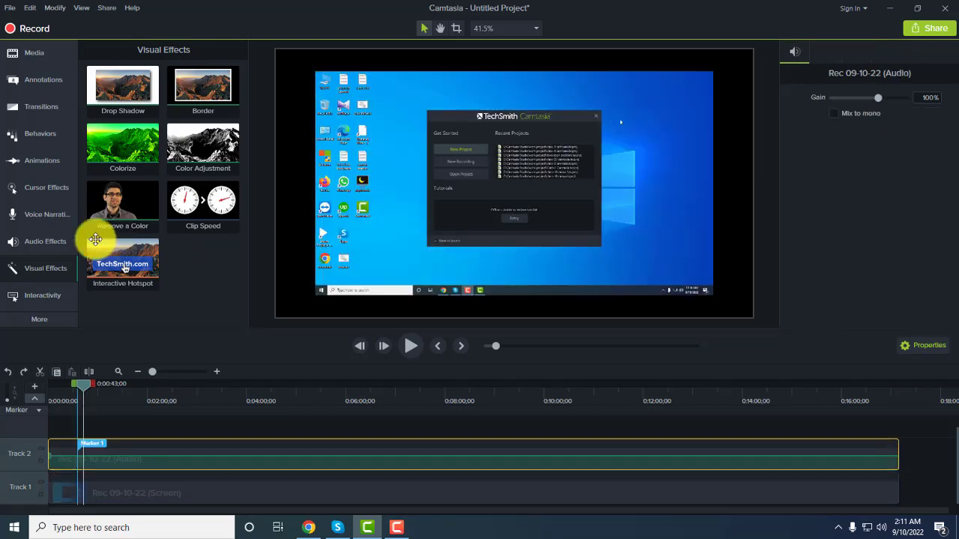
Step: Apply the Remove a Color effect to the whole screen clip on Track 1
click(161, 487)
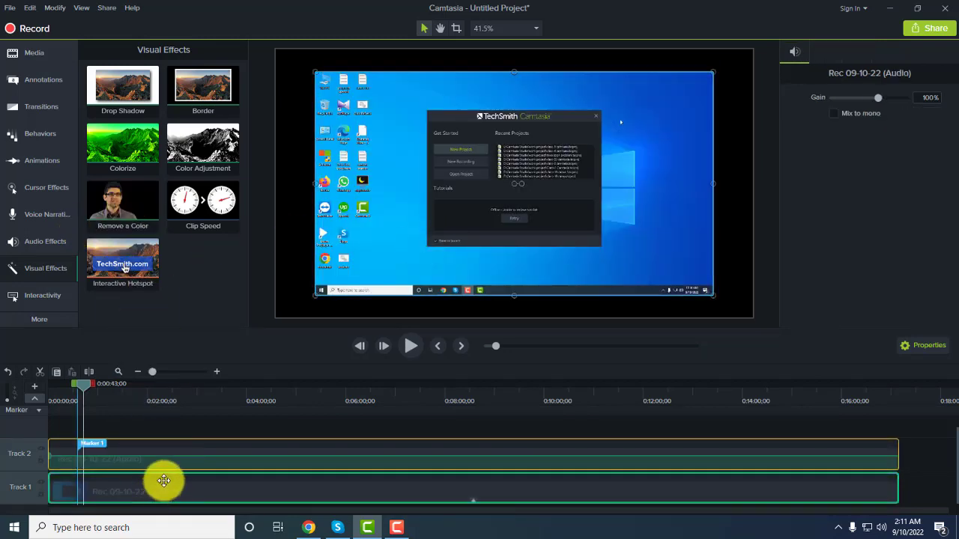
drag(123, 202, 534, 240)
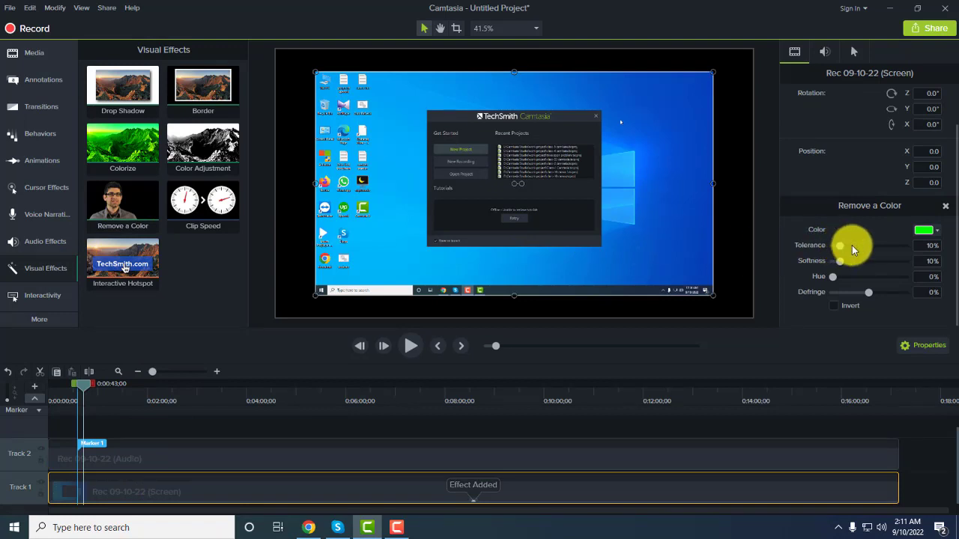
Step: Try adjusting the Remove a Color effect with Tolerance 59%, Softness 35%, Hue 45% and Defringe 57%
drag(839, 246, 847, 264)
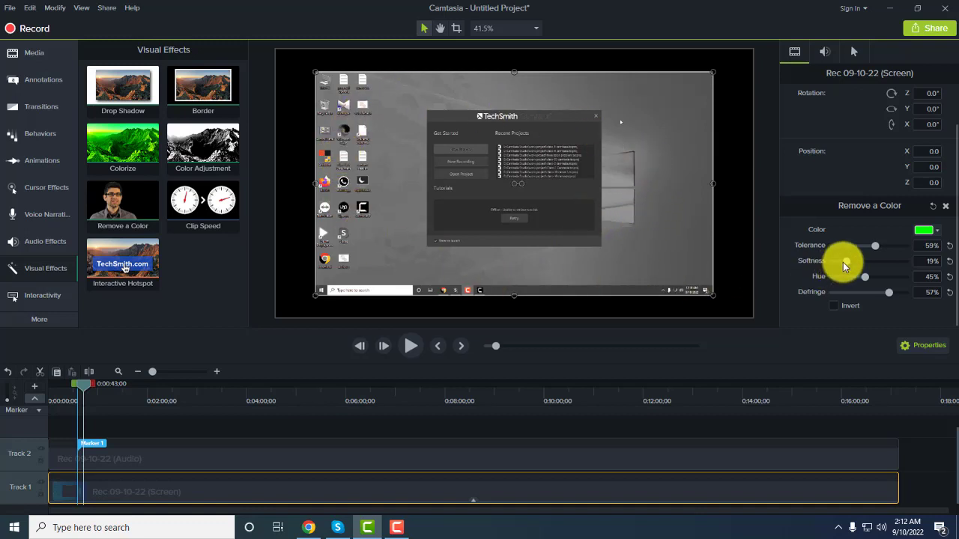
drag(845, 266, 829, 266)
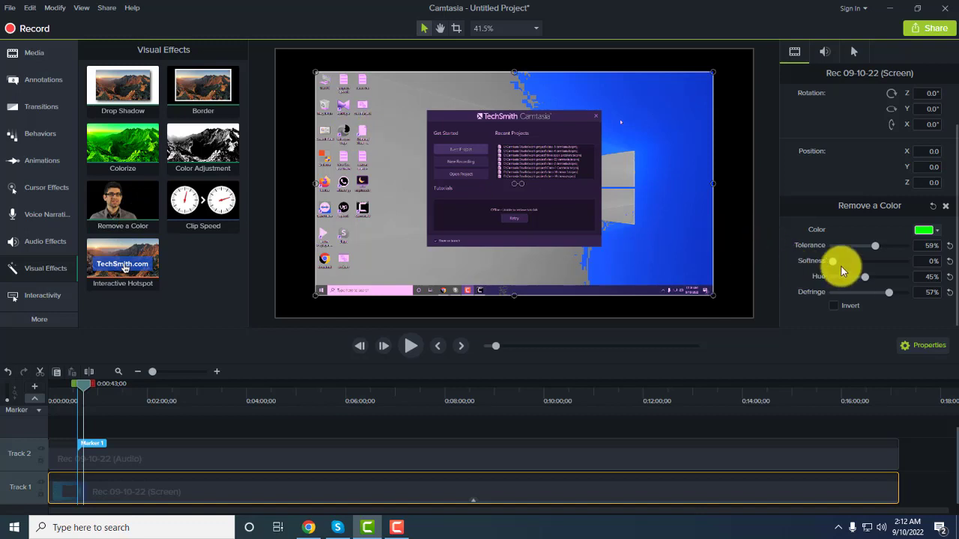
drag(831, 261, 858, 262)
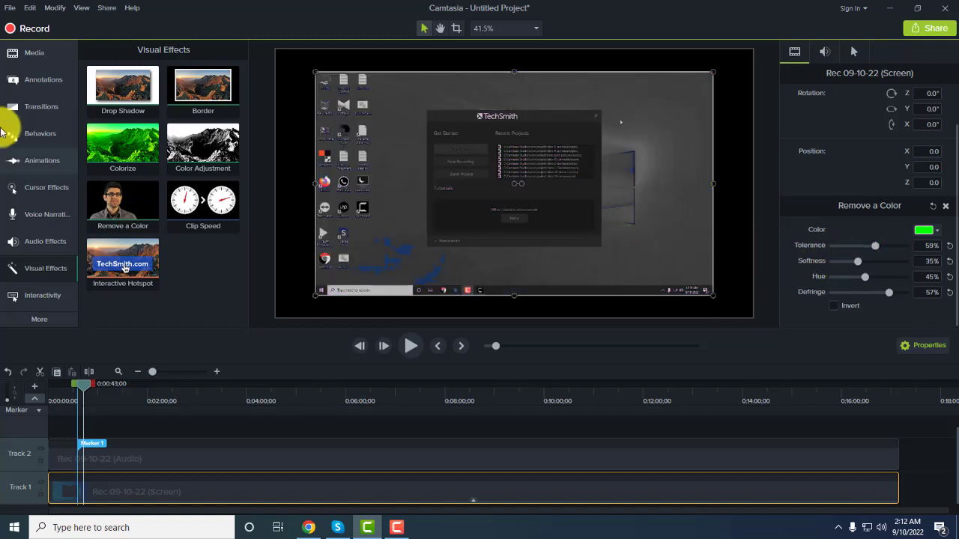
drag(858, 262, 836, 261)
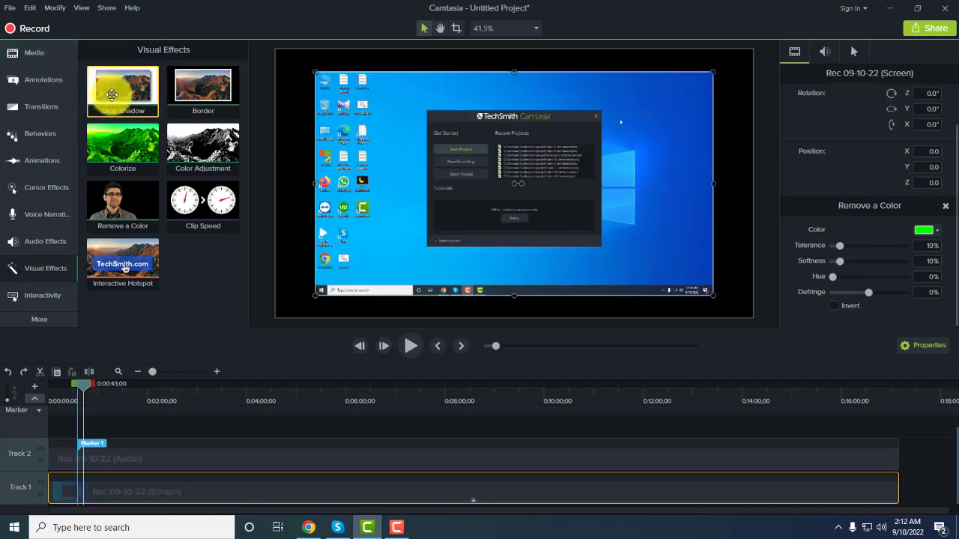
Step: Apply a Drop Shadow effect to the screen clip with Offset 139 and Opacity 70%
drag(111, 94, 715, 214)
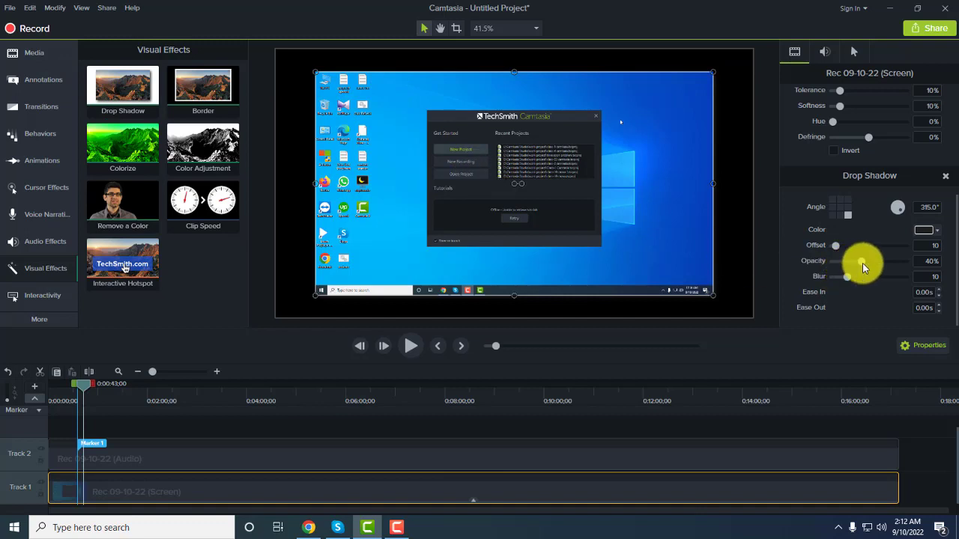
drag(859, 262, 872, 245)
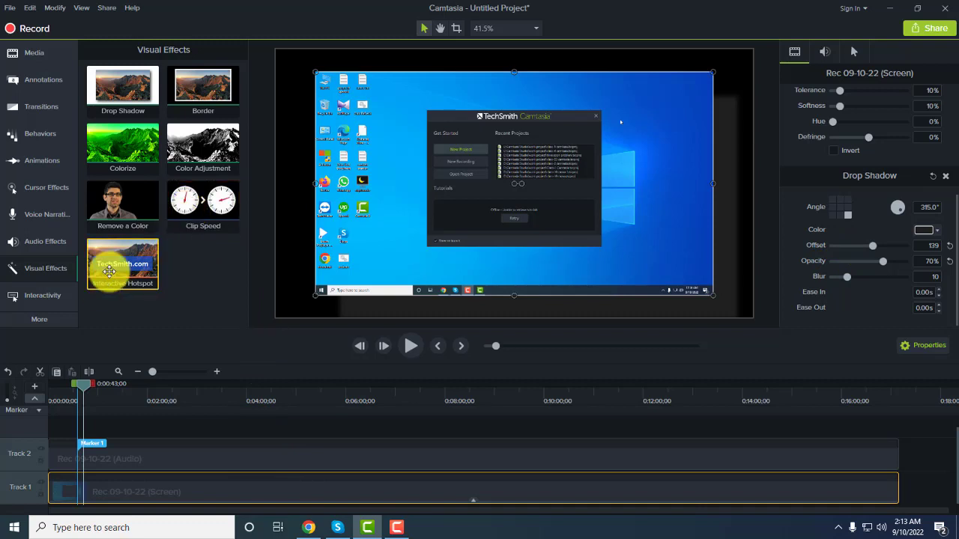
Step: Try adding a quiz to the timeline at 0:00:43
click(41, 301)
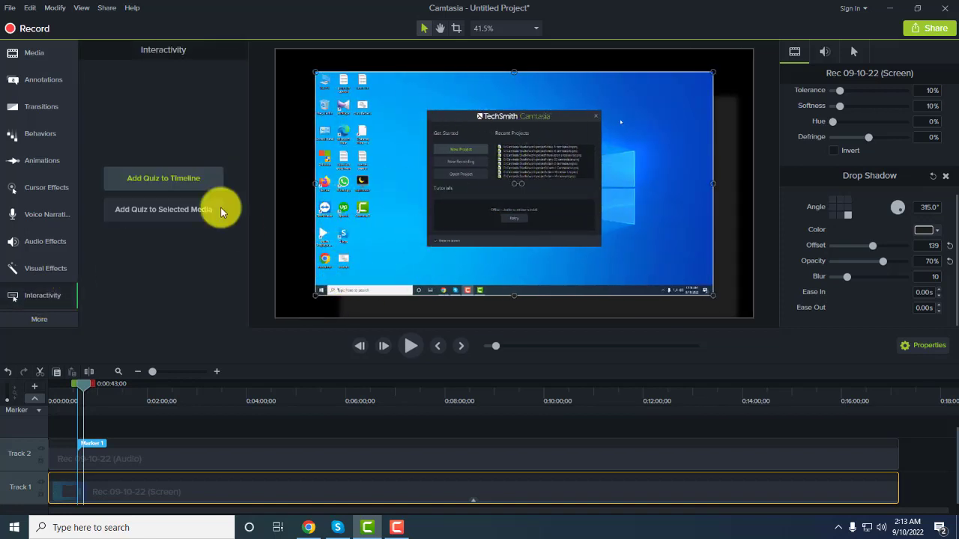
click(149, 187)
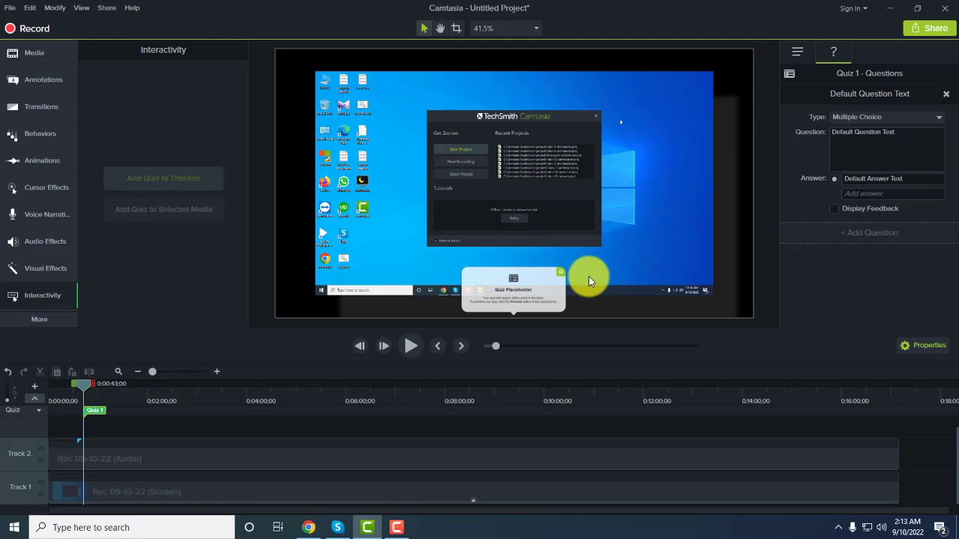
click(516, 296)
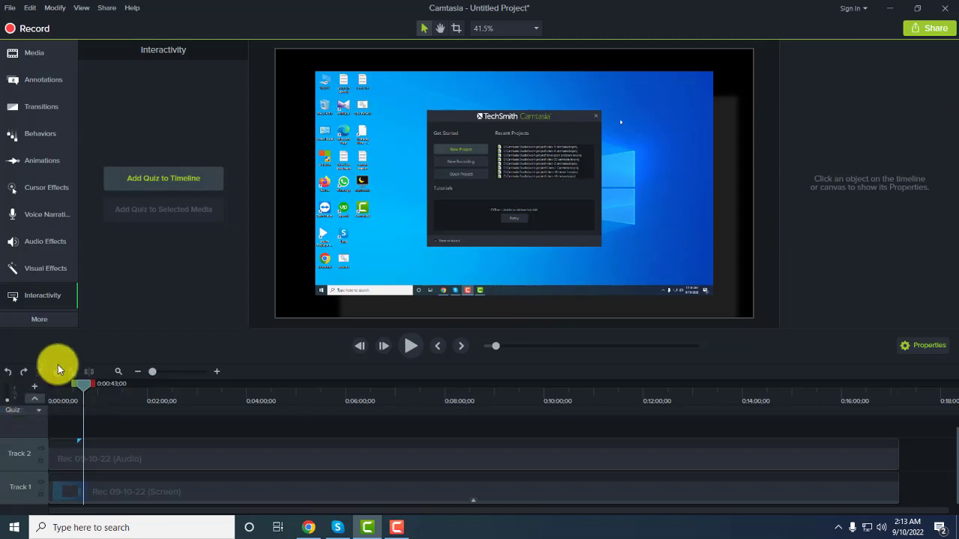
mouse_move(43, 318)
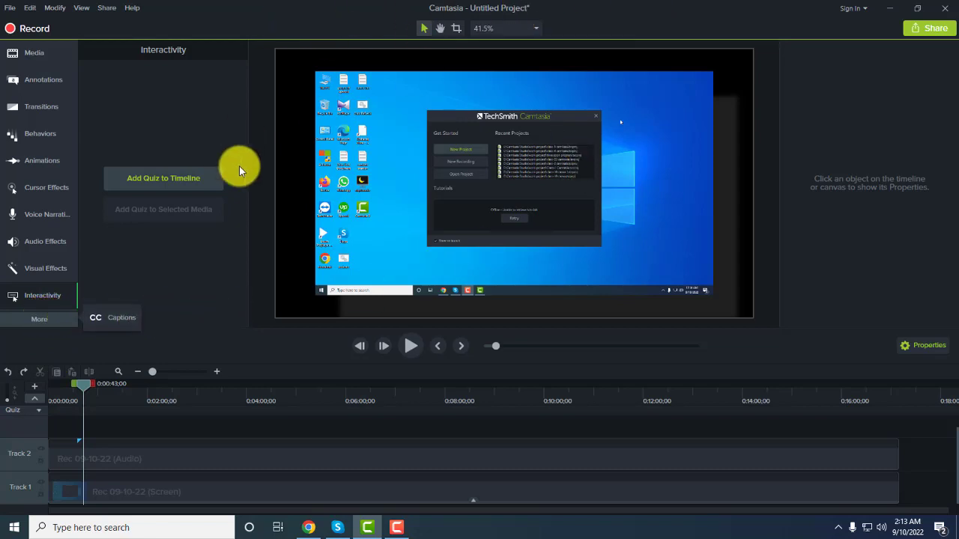
click(201, 289)
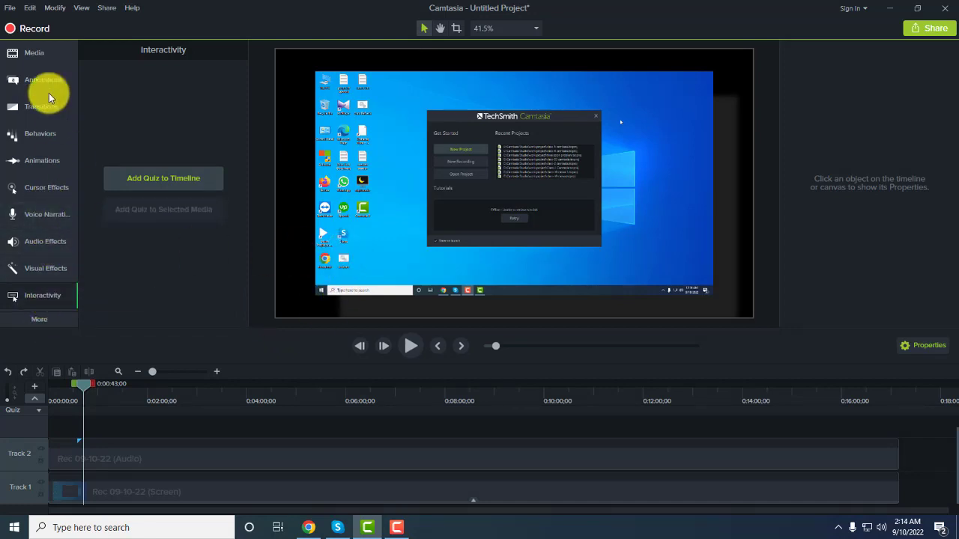
Step: Delete the Rec 09-10-22 screen and audio clips from the timeline and return the playhead to the start
click(31, 56)
click(34, 56)
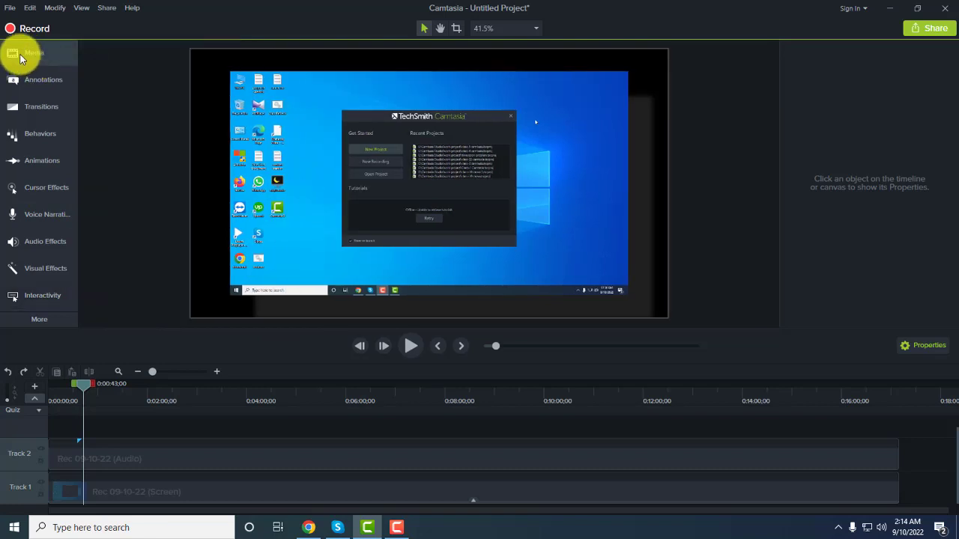
click(33, 54)
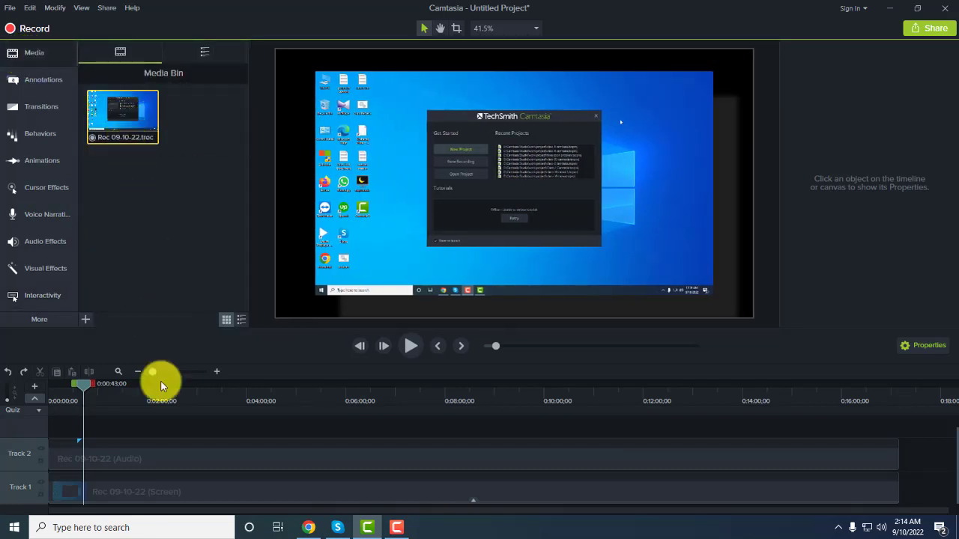
click(224, 495)
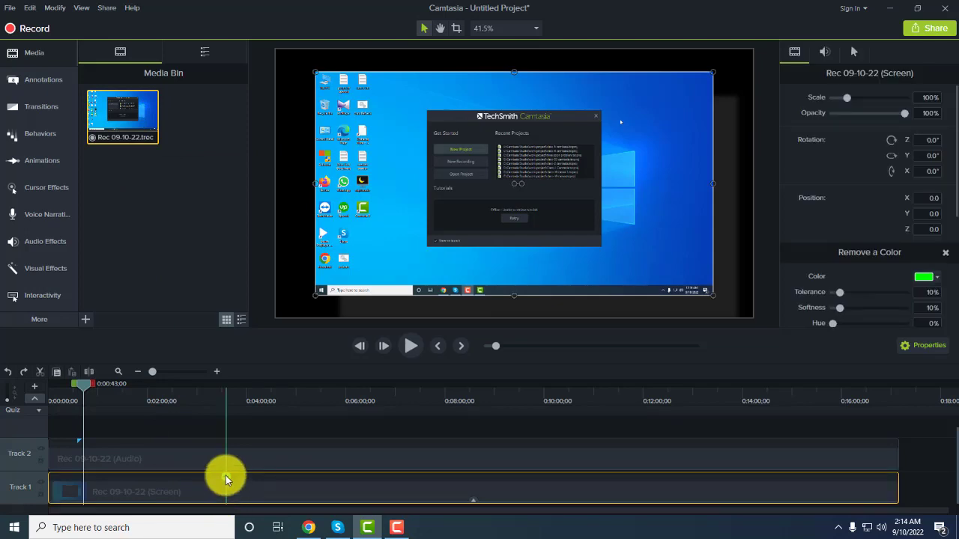
key(Delete)
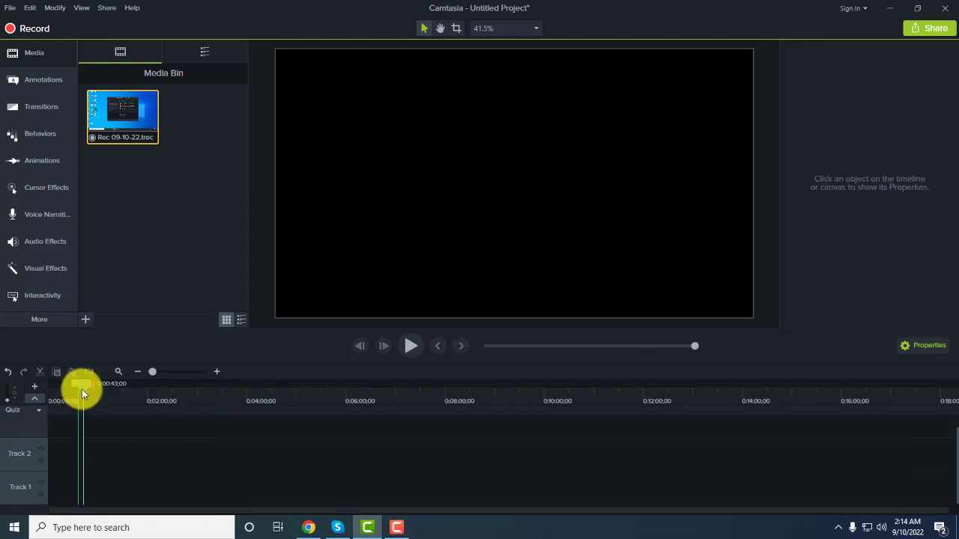
drag(81, 385, 32, 389)
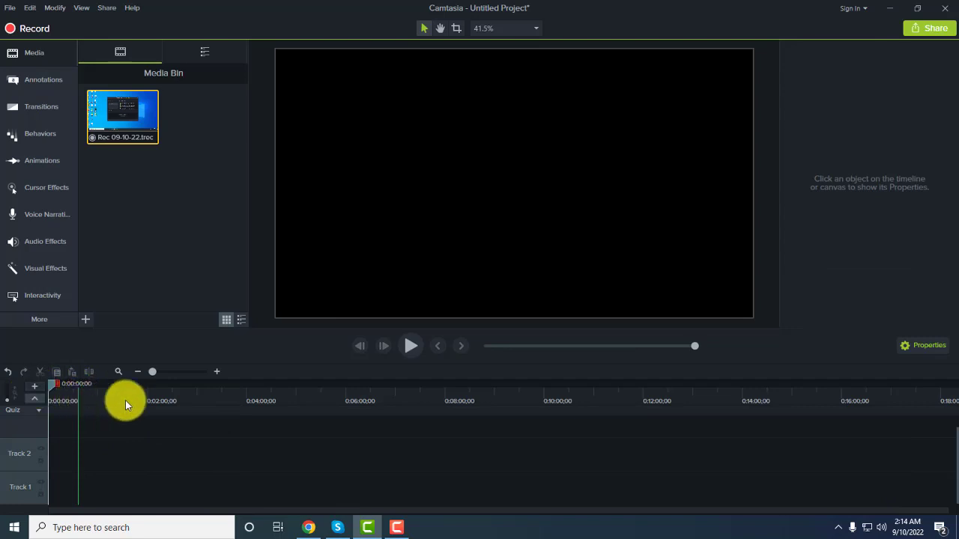
Step: Remove the Rec 09-10-22 recording from the Media Bin
double_click(118, 125)
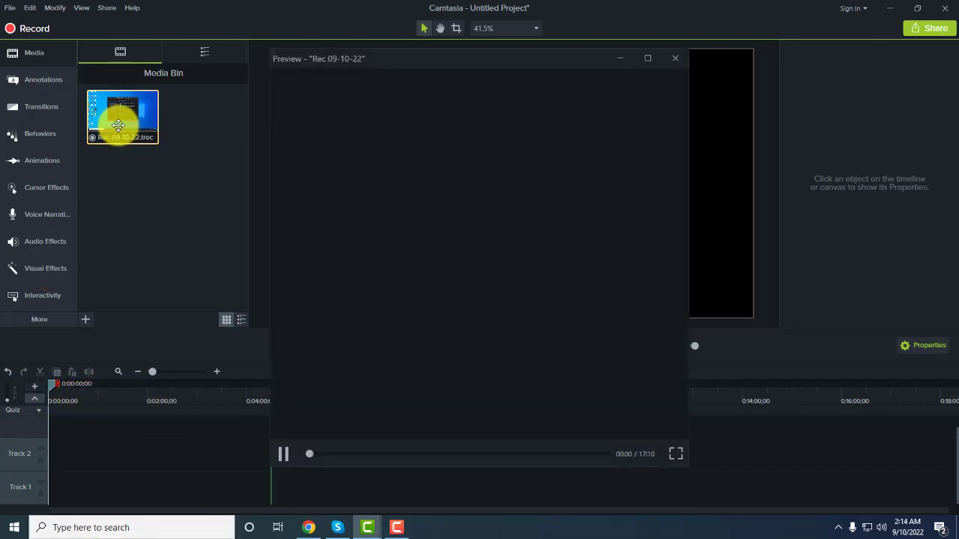
click(125, 125)
double_click(127, 124)
click(127, 124)
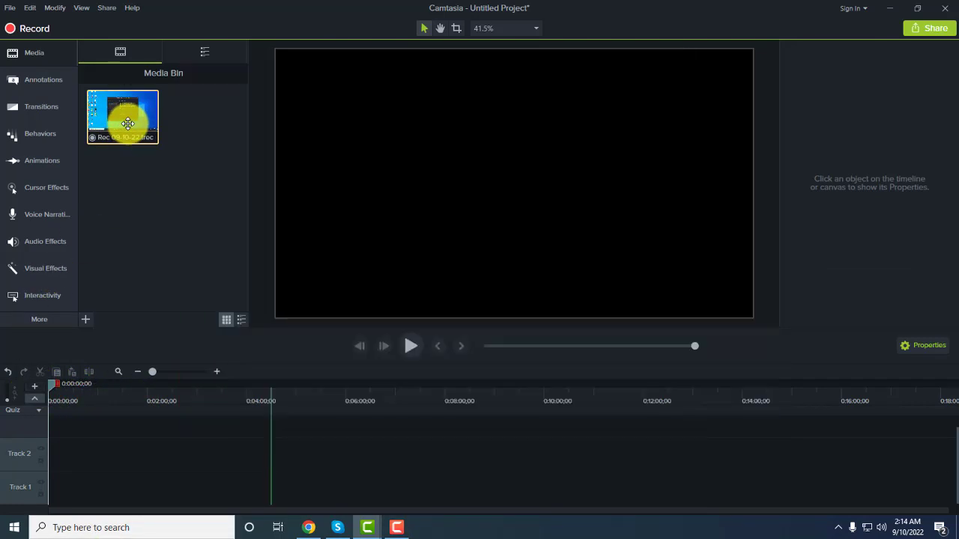
key(Delete)
Step: Import the Rec 09-10-22 1 recording and place its screen and audio clips at the start of Tracks 1 and 2
click(154, 234)
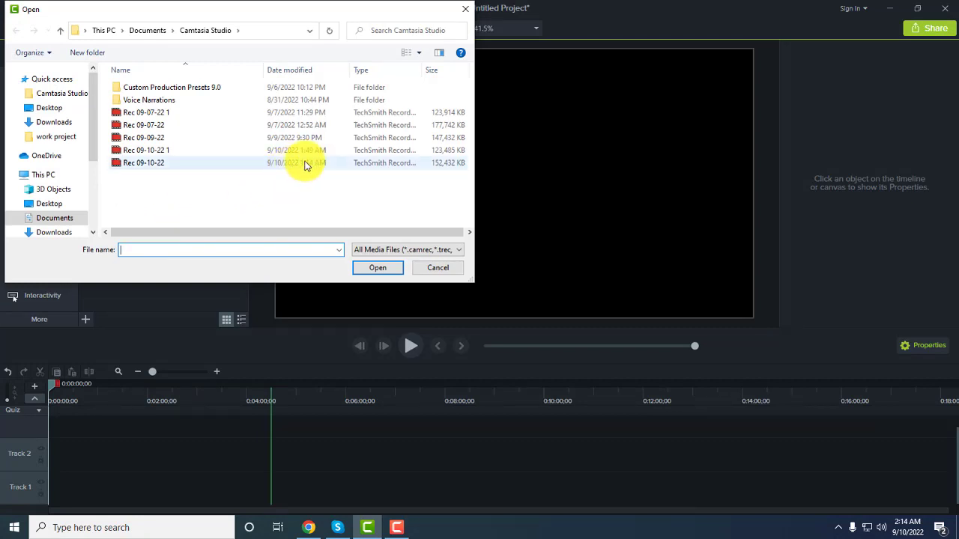
click(198, 154)
click(379, 268)
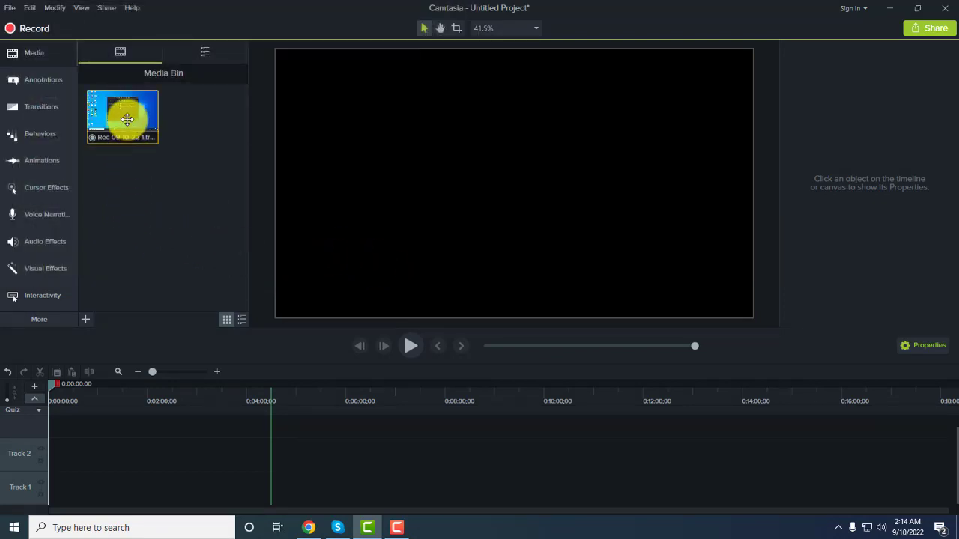
drag(122, 117, 127, 491)
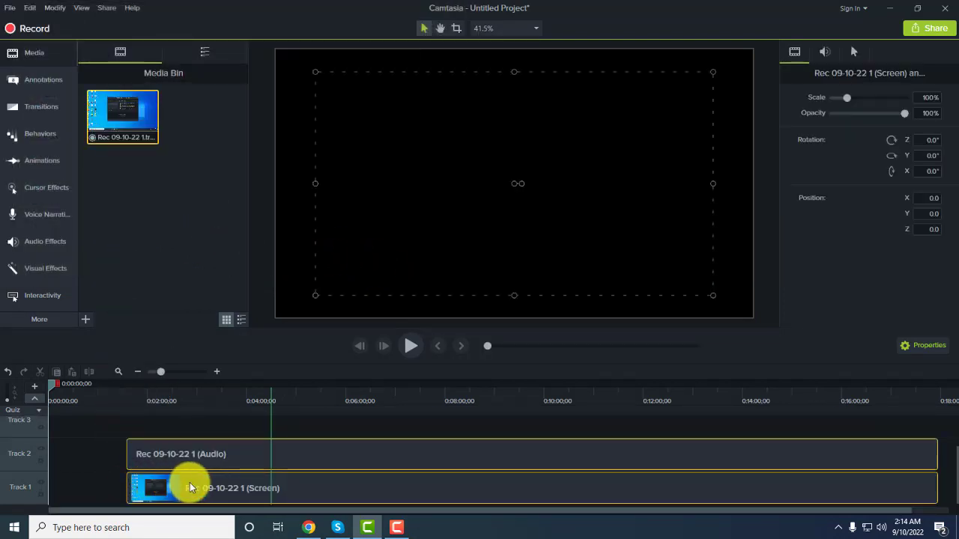
drag(196, 487, 66, 467)
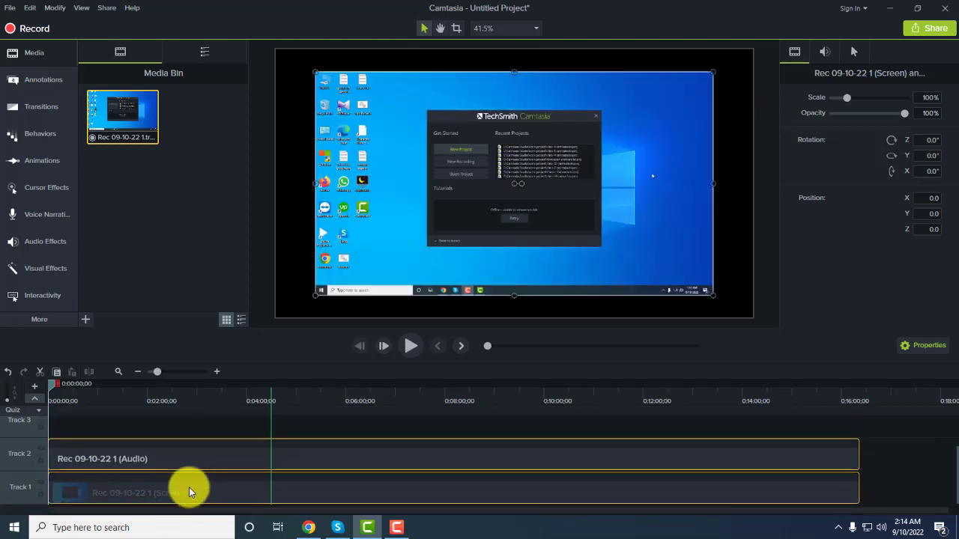
Step: Delete the Rec 09-10-22 1 audio clip from Track 2, keeping the screen clip
click(189, 487)
click(197, 454)
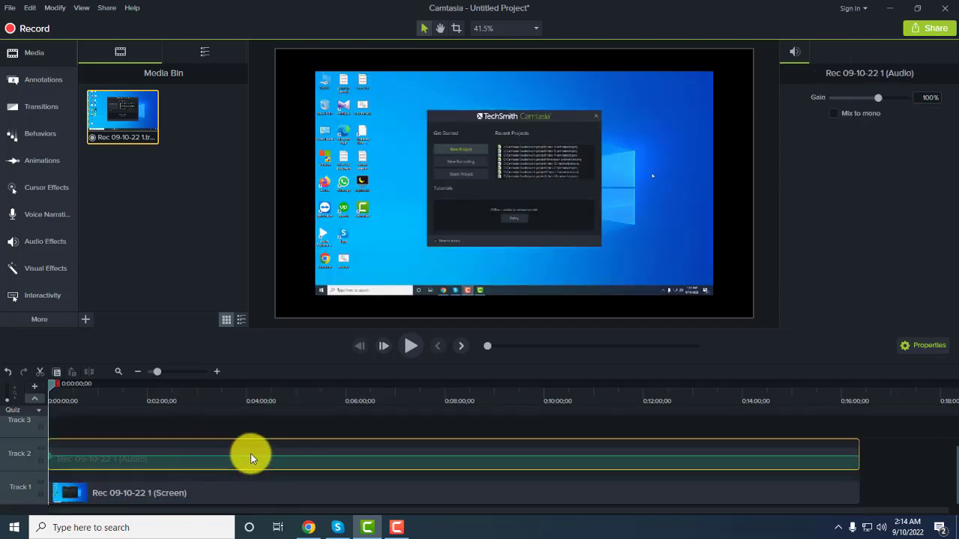
key(Delete)
Step: Play the remaining screen clip from about 0:04:12 for a few seconds and pause it
drag(220, 475, 395, 379)
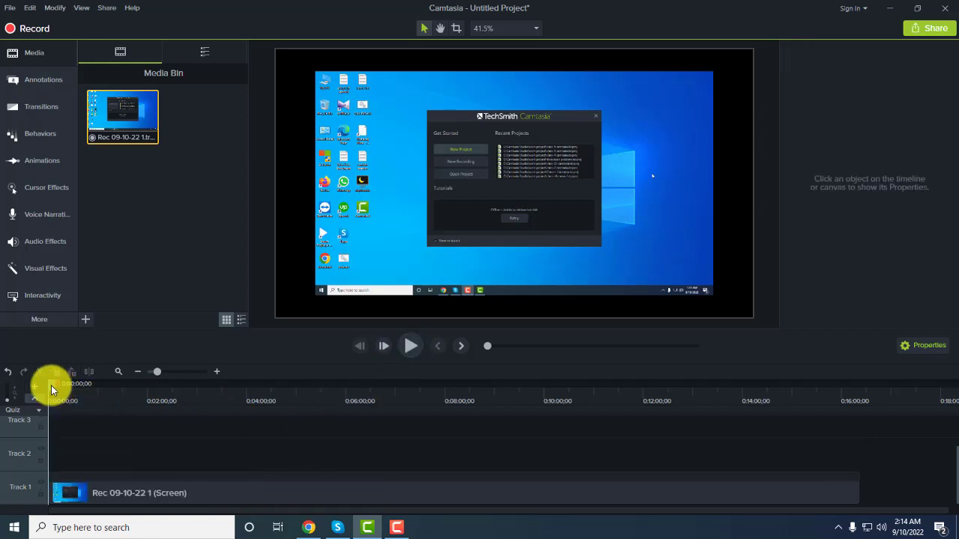
click(256, 389)
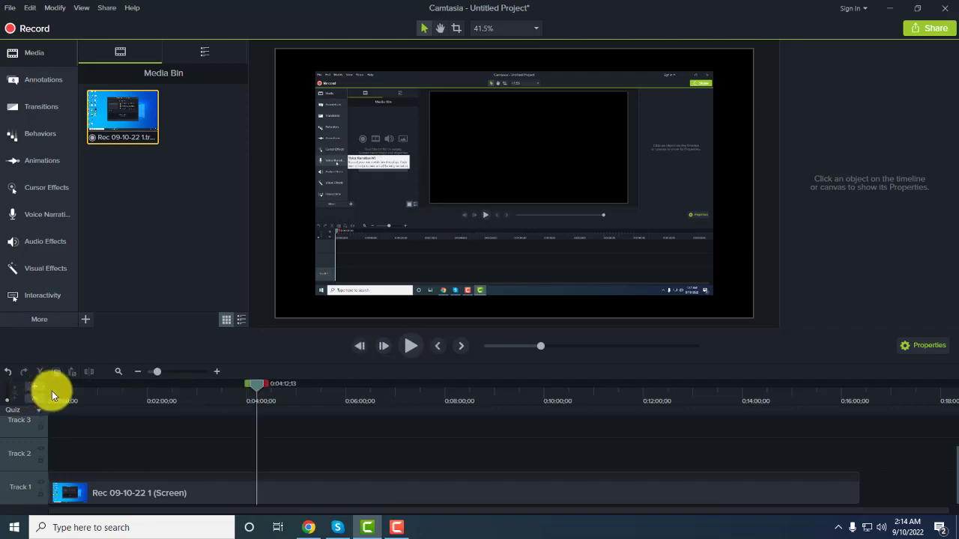
click(410, 346)
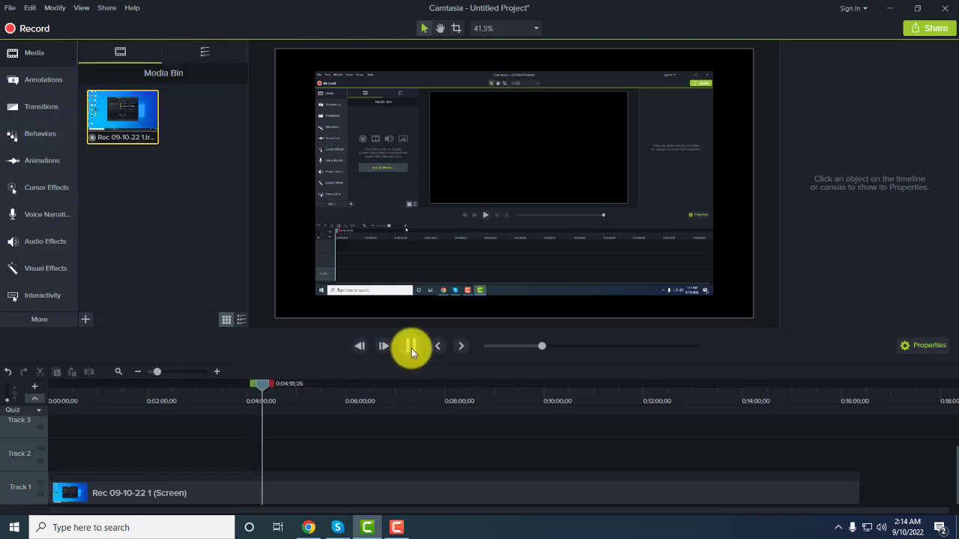
key(space)
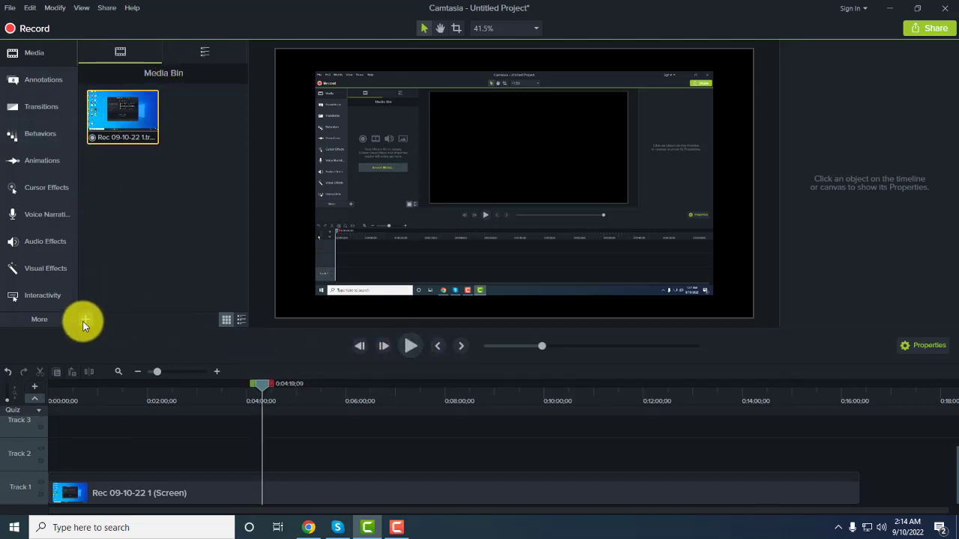
Step: Import the Rec 09-10-22 recording and place its screen and audio clips at the start of Tracks 2 and 3
click(85, 319)
click(104, 270)
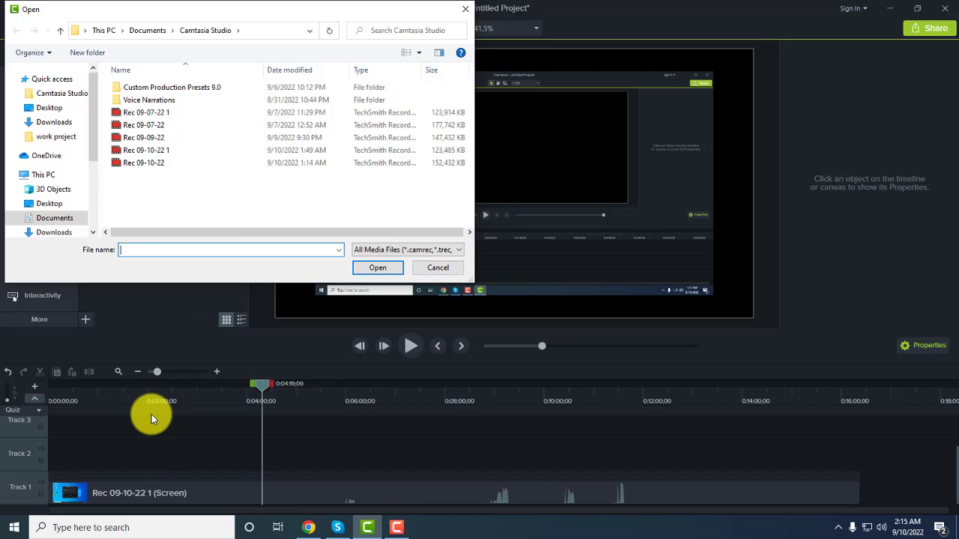
click(166, 163)
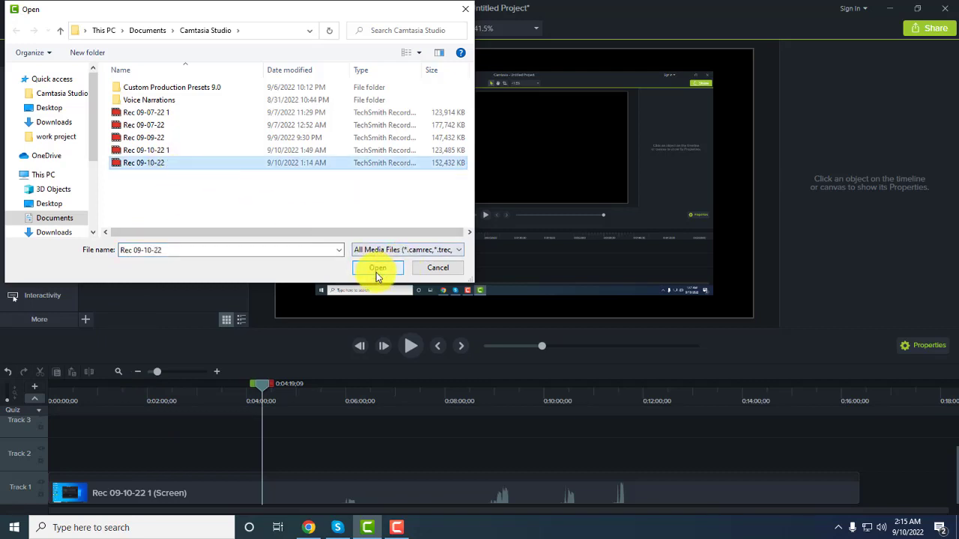
click(376, 268)
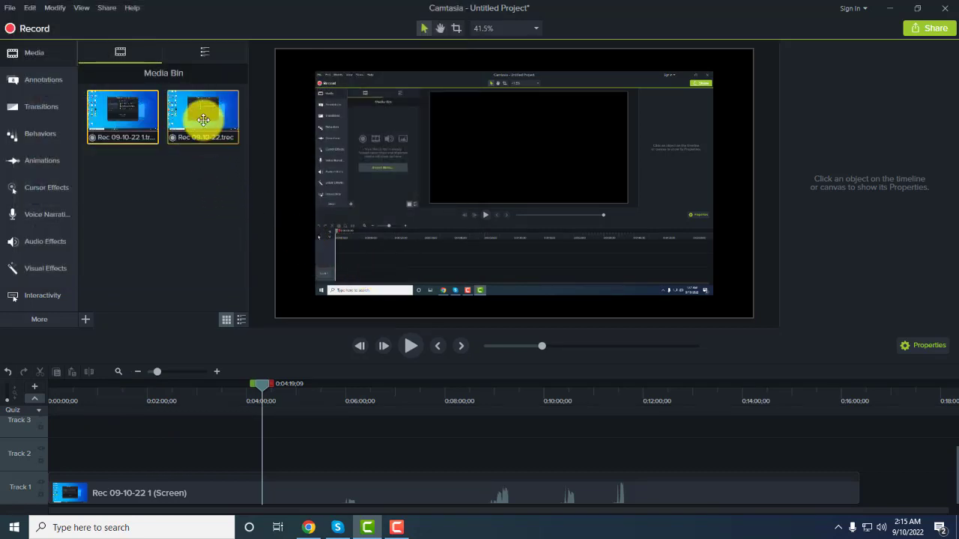
drag(201, 116, 108, 420)
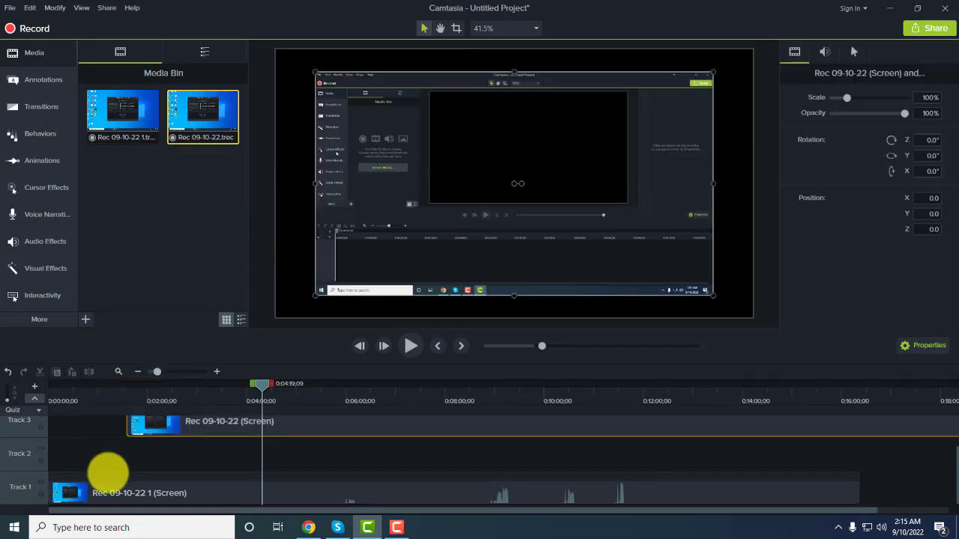
drag(177, 443, 112, 483)
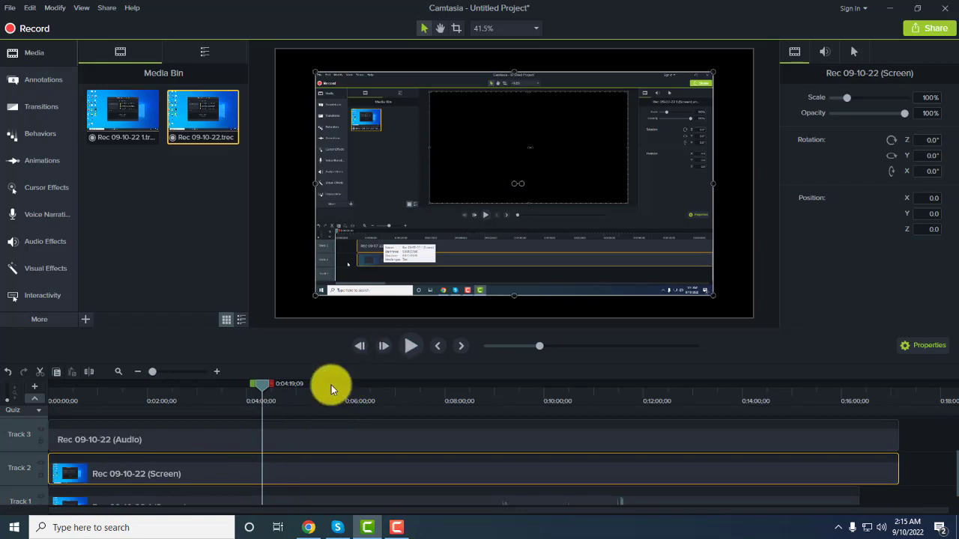
Step: Remove the screen clip from Track 2 and place quizzes on the Track 1 screen clip and the Track 3 audio clip
mouse_move(161, 458)
mouse_down()
mouse_move(138, 480)
mouse_move(137, 466)
mouse_move(157, 466)
mouse_move(157, 454)
mouse_move(191, 463)
mouse_up()
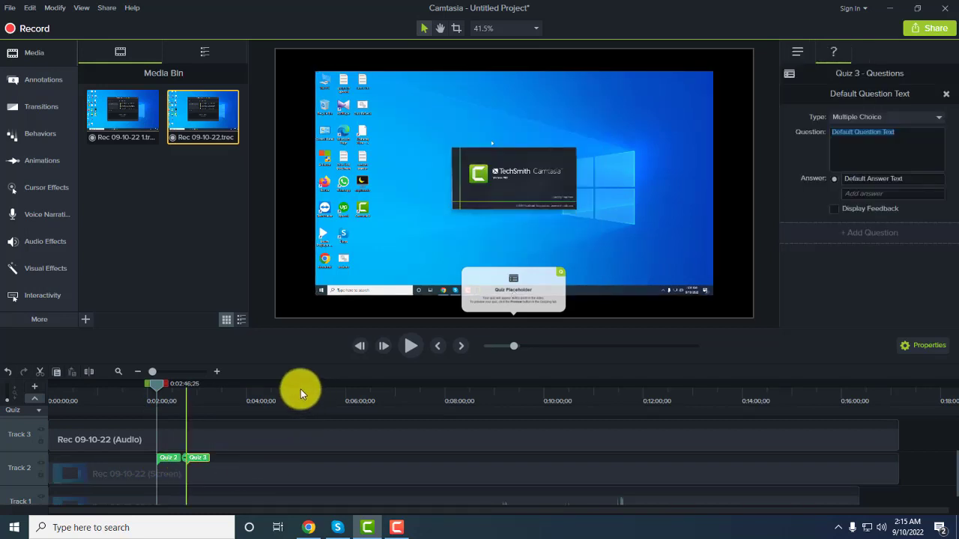
mouse_move(264, 471)
mouse_down()
mouse_move(258, 495)
mouse_move(236, 492)
mouse_up()
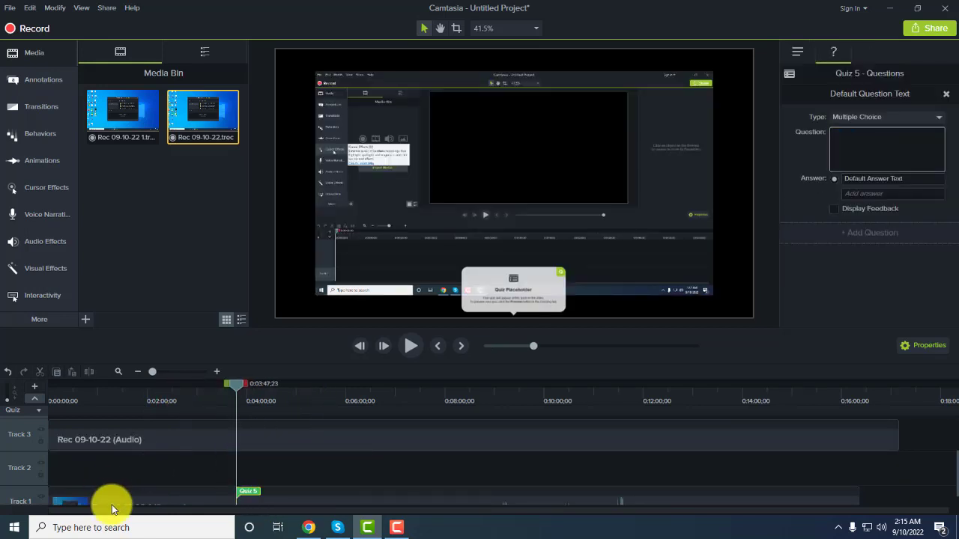
click(116, 493)
click(155, 432)
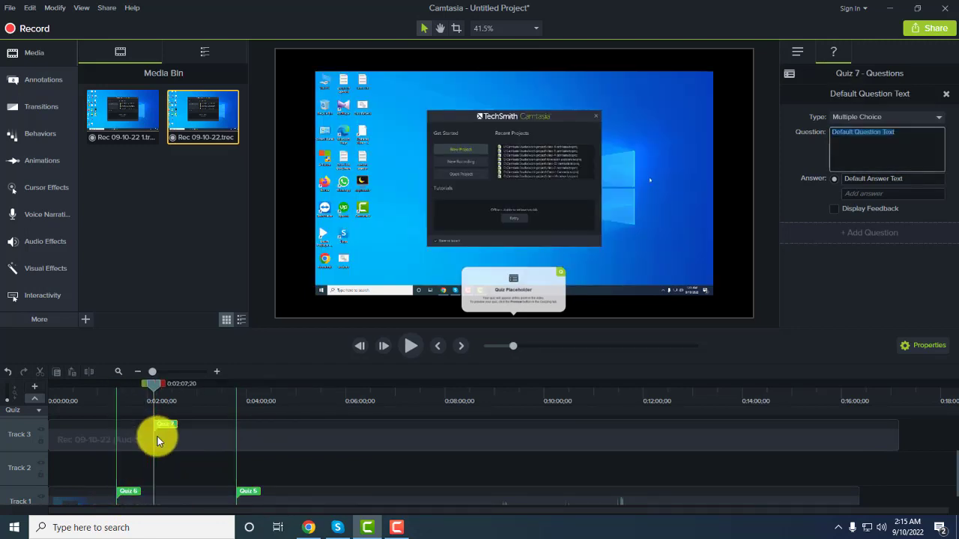
Step: Delete the Track 3 audio clip and the Track 1 screen clip, and return the playhead to the timeline's start
click(198, 437)
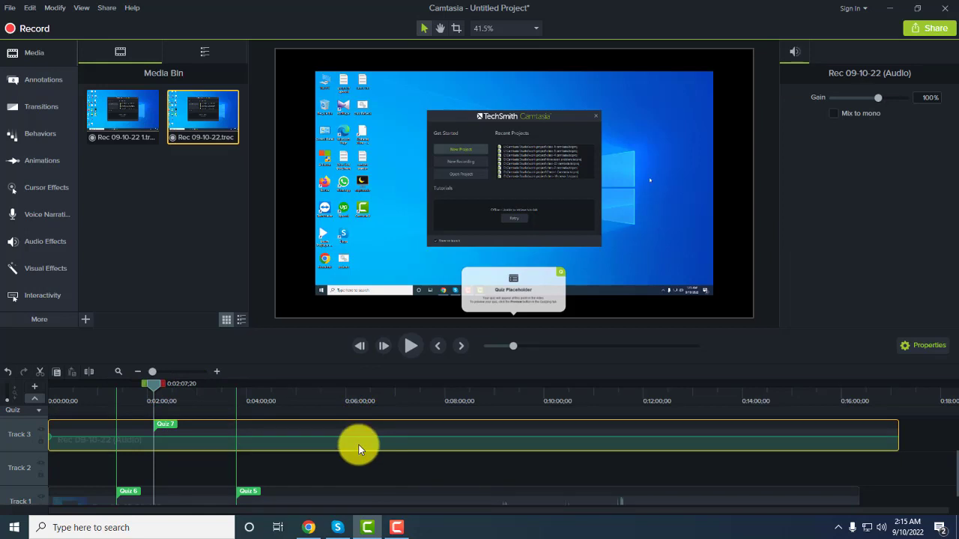
key(super)
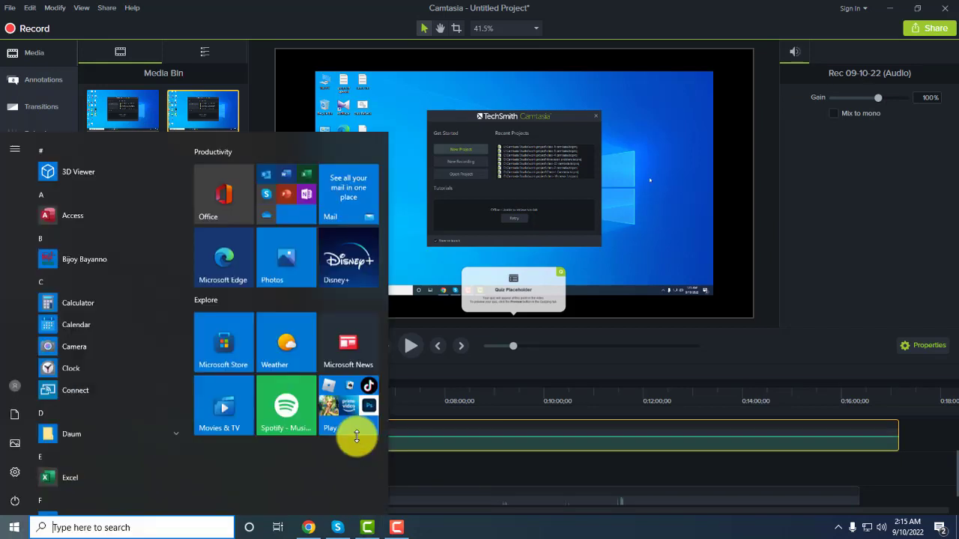
key(super)
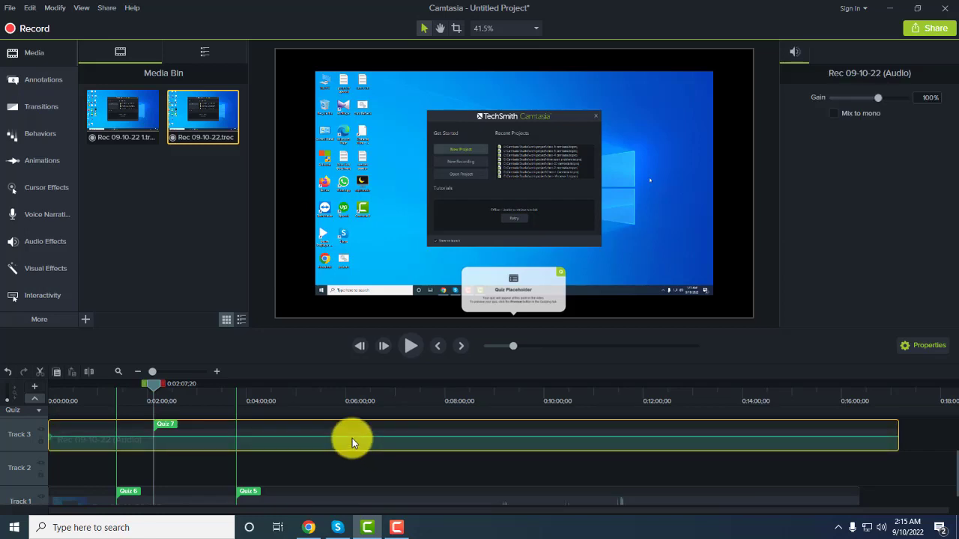
key(Delete)
click(209, 502)
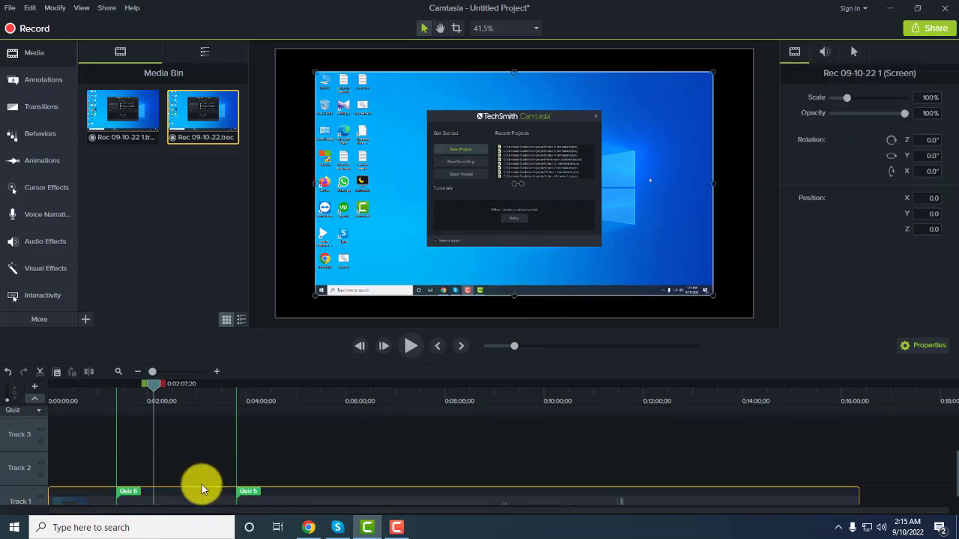
key(Delete)
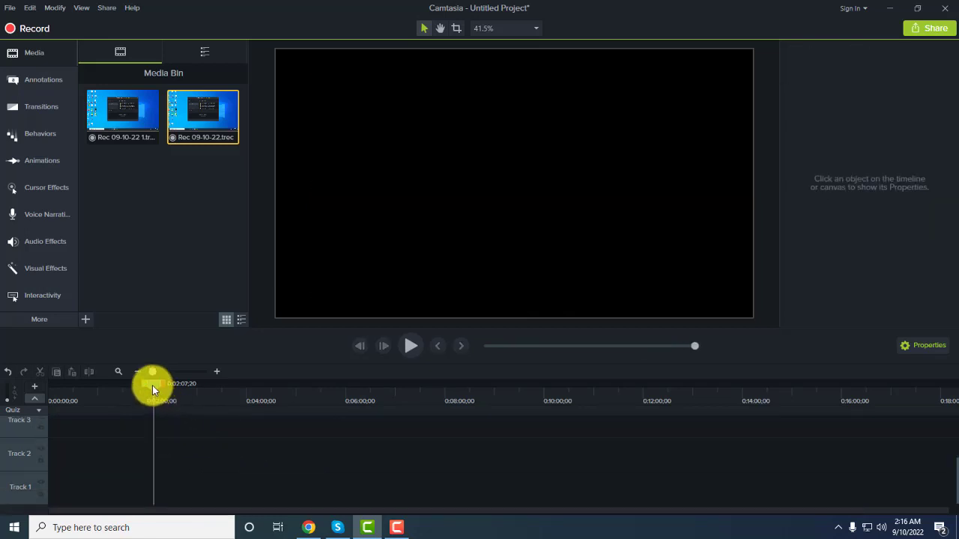
drag(152, 385, 21, 383)
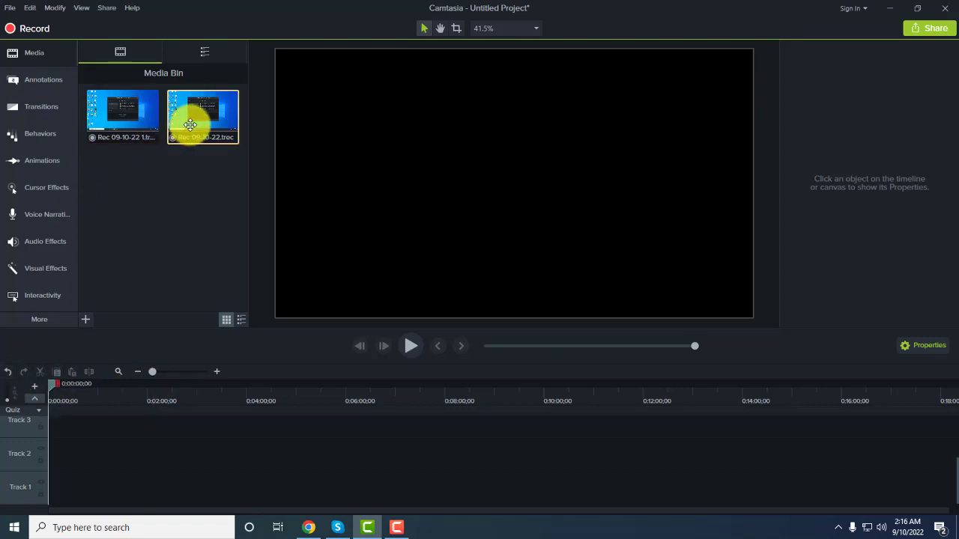
Step: Remove the Rec 09-10-22 and Rec 09-10-22 1 recordings from the Media Bin
key(Delete)
click(116, 124)
key(Delete)
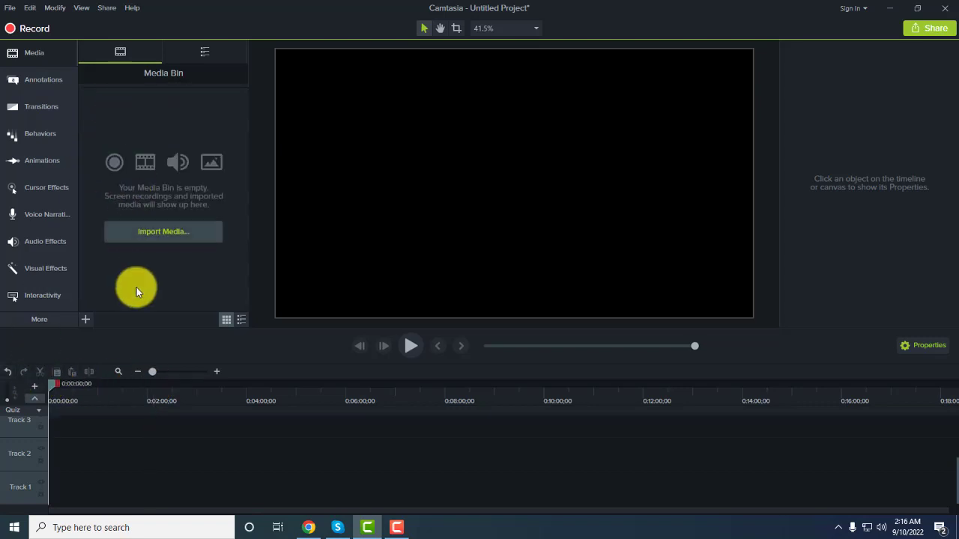
Step: Import the Camtasia studio 9 video editing Bangla Tutorial -2022 video from the class-03 camtasia folder in Download project
click(153, 231)
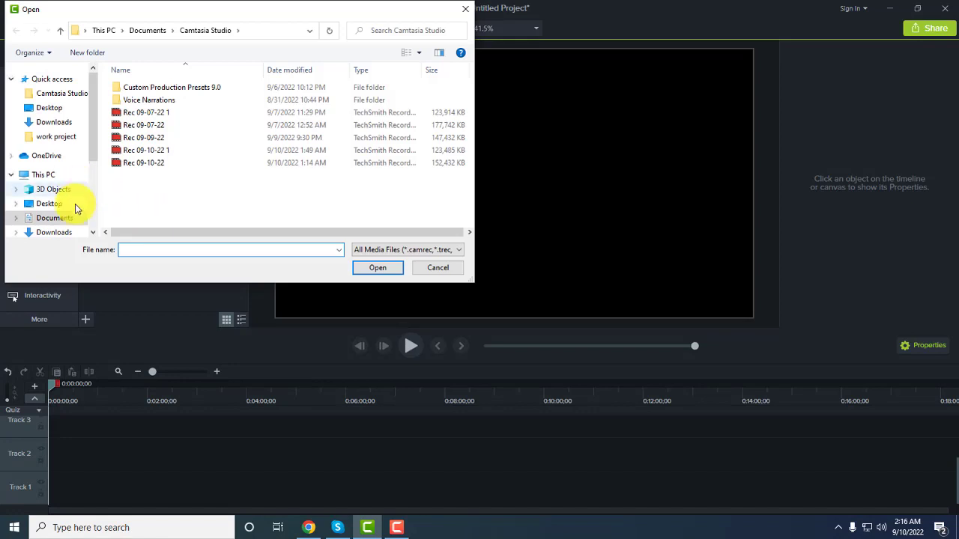
click(60, 138)
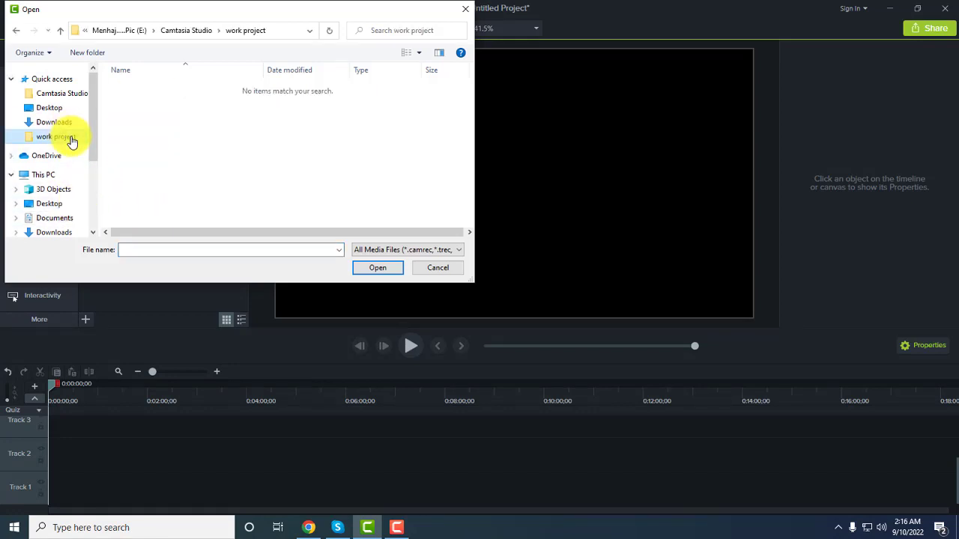
scroll(45, 197, down, 3)
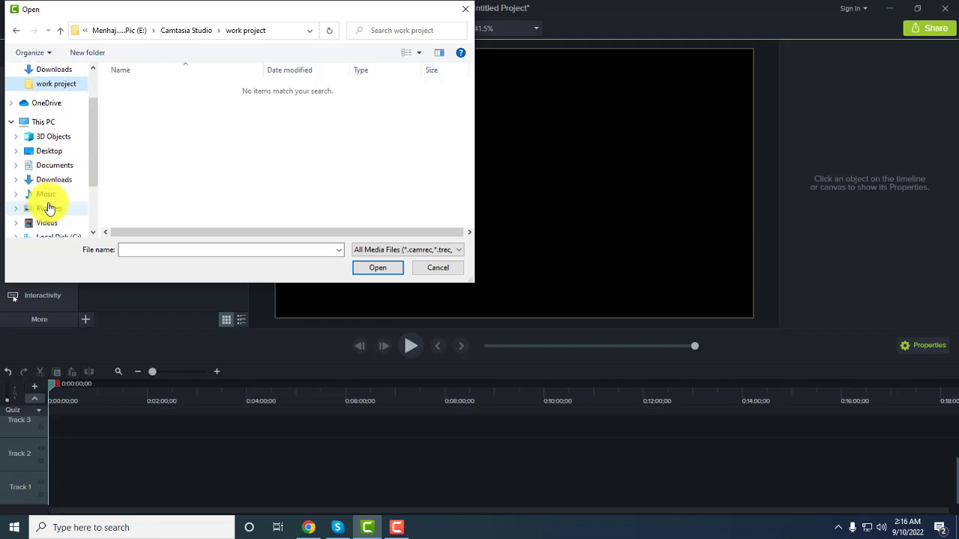
scroll(46, 208, down, 3)
click(56, 189)
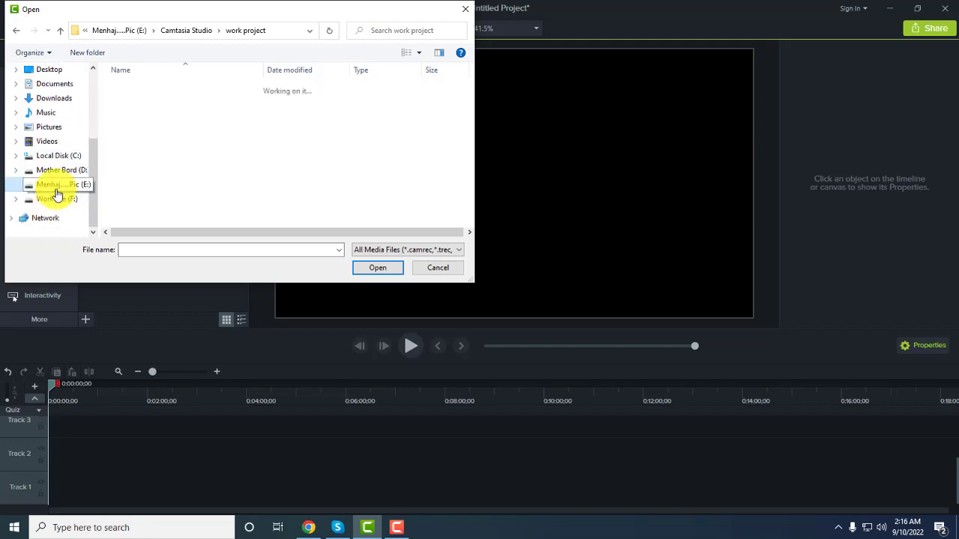
click(57, 184)
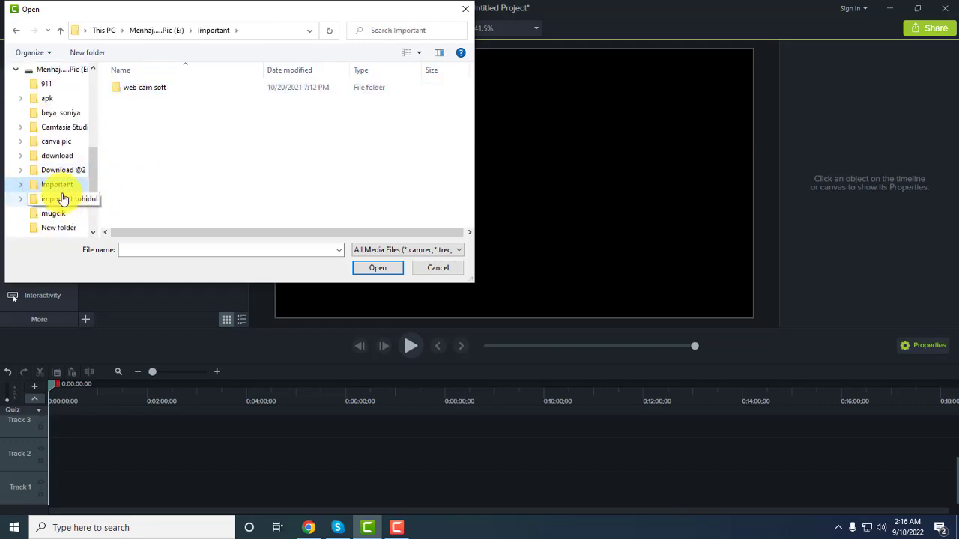
click(64, 126)
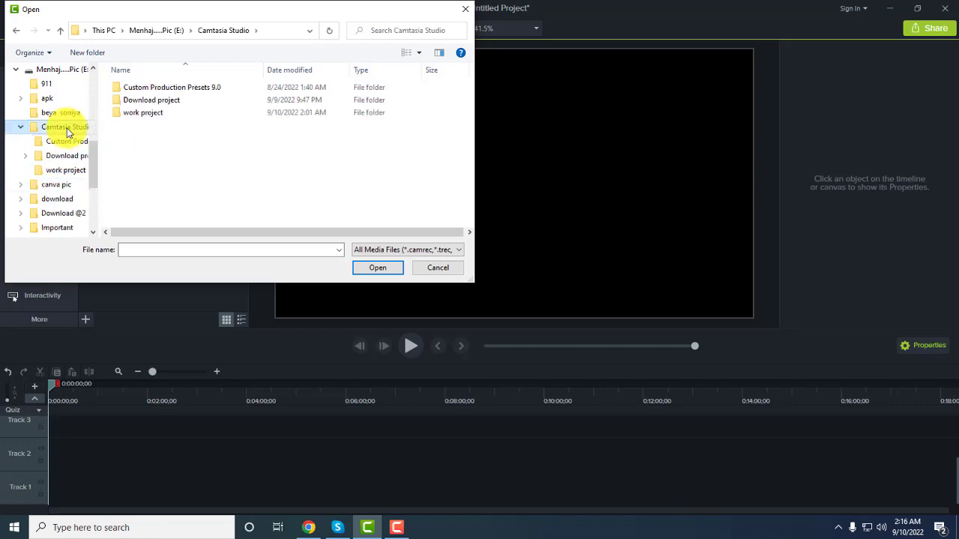
double_click(155, 120)
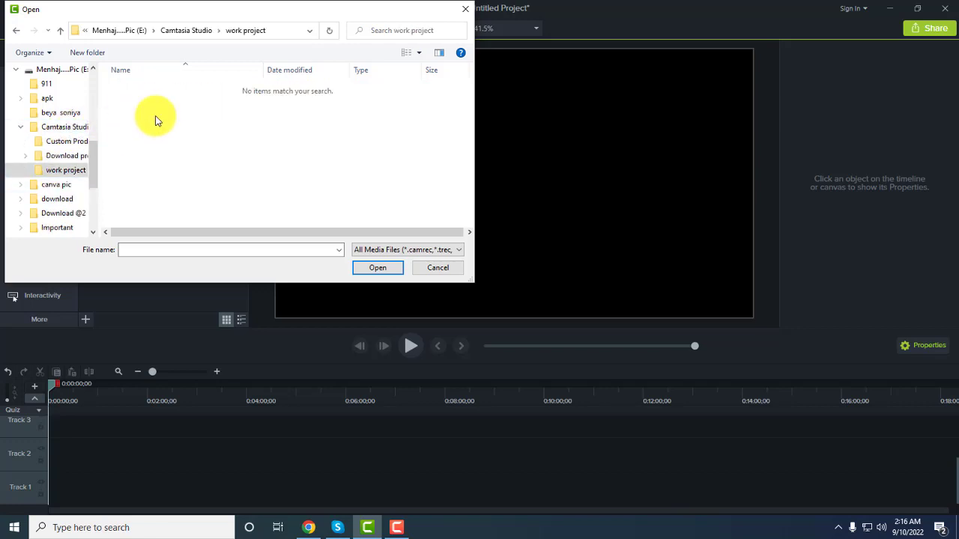
click(66, 155)
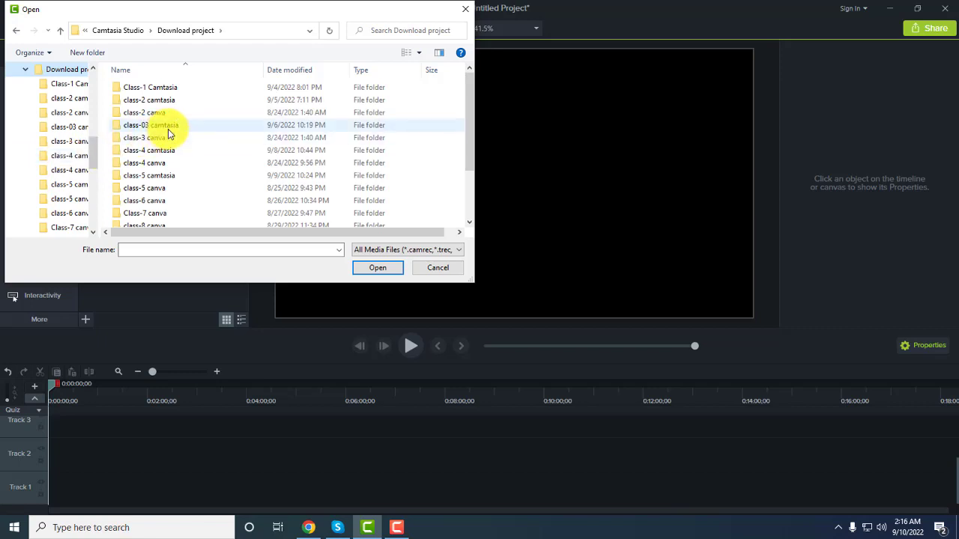
double_click(161, 127)
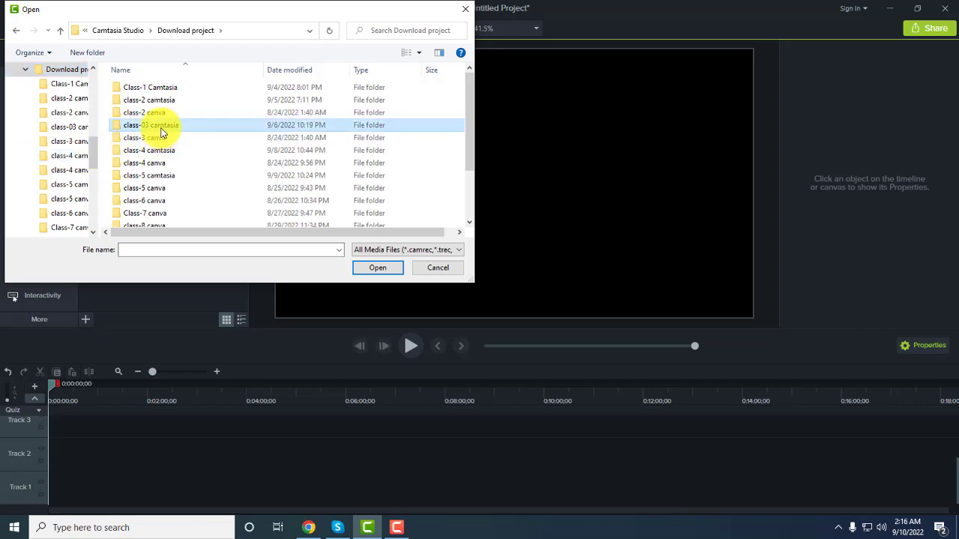
click(156, 128)
click(376, 270)
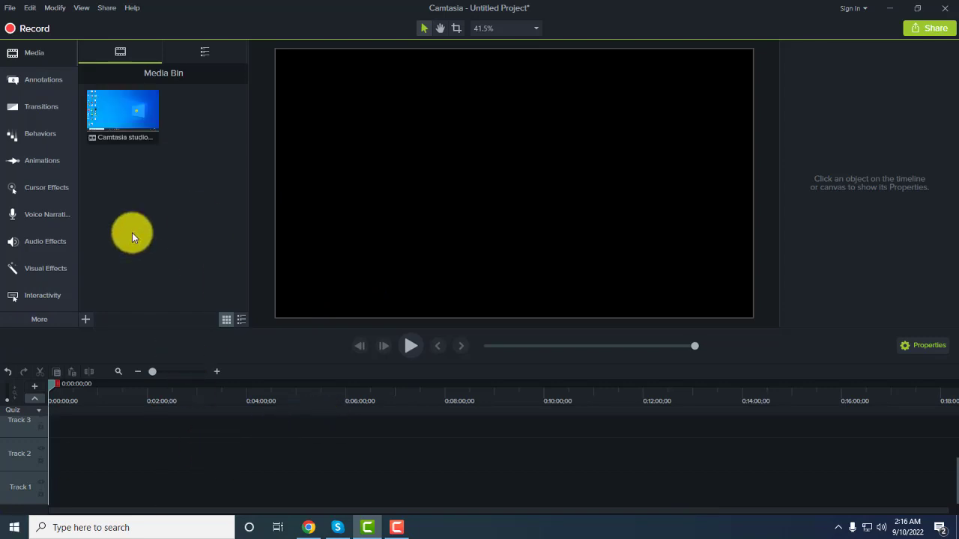
Step: Place the imported tutorial video at the start of Track 1 and play about its first 15 seconds
drag(128, 120, 124, 455)
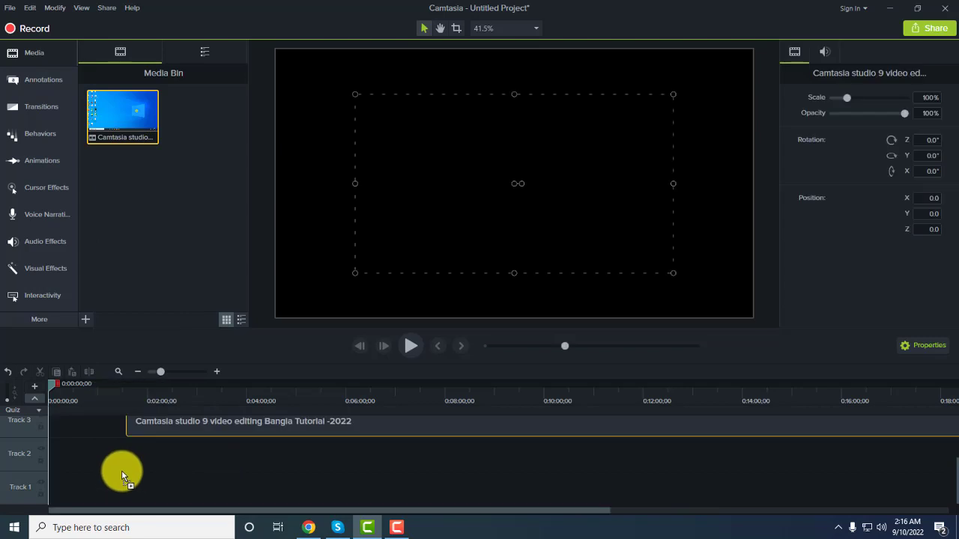
drag(260, 455, 105, 498)
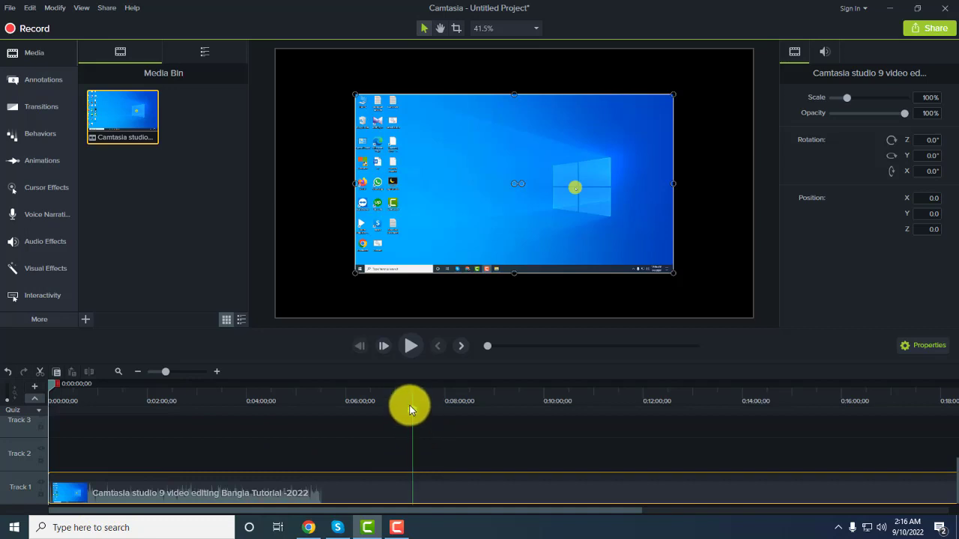
click(409, 346)
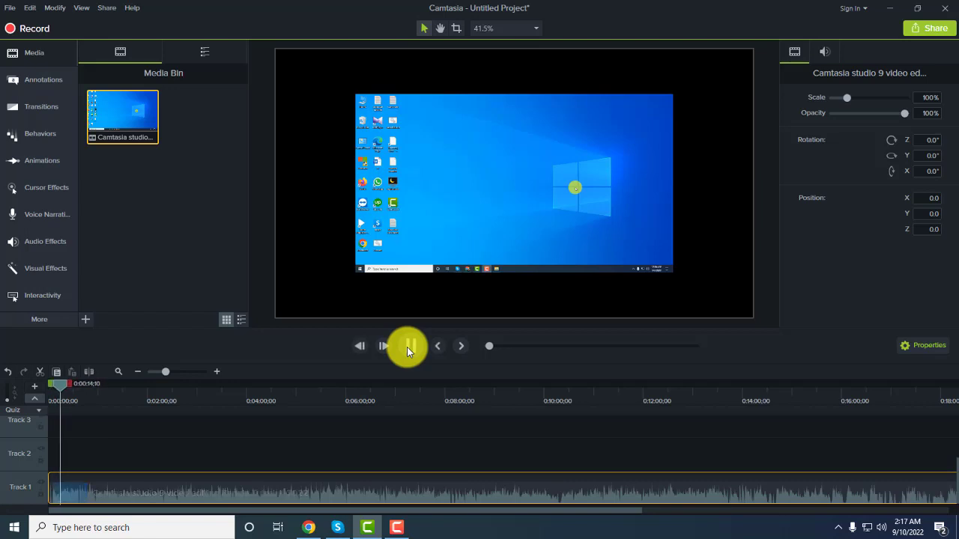
click(406, 347)
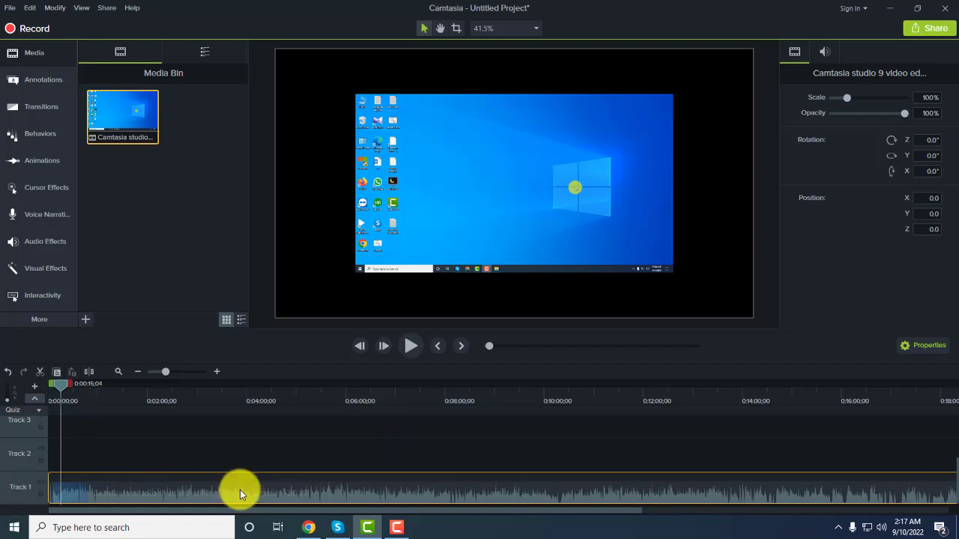
Step: Separate the audio and video of the tutorial clip on Track 1
click(258, 491)
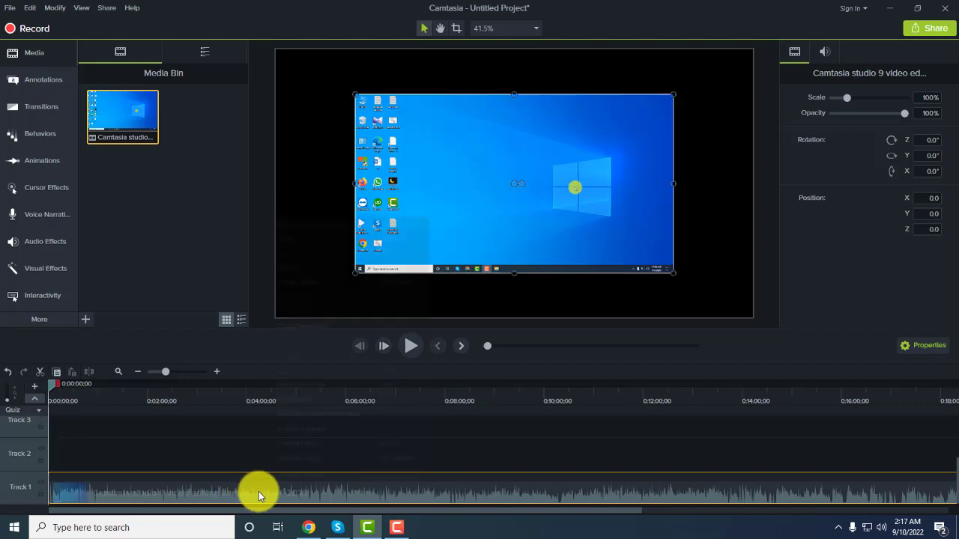
right_click(258, 491)
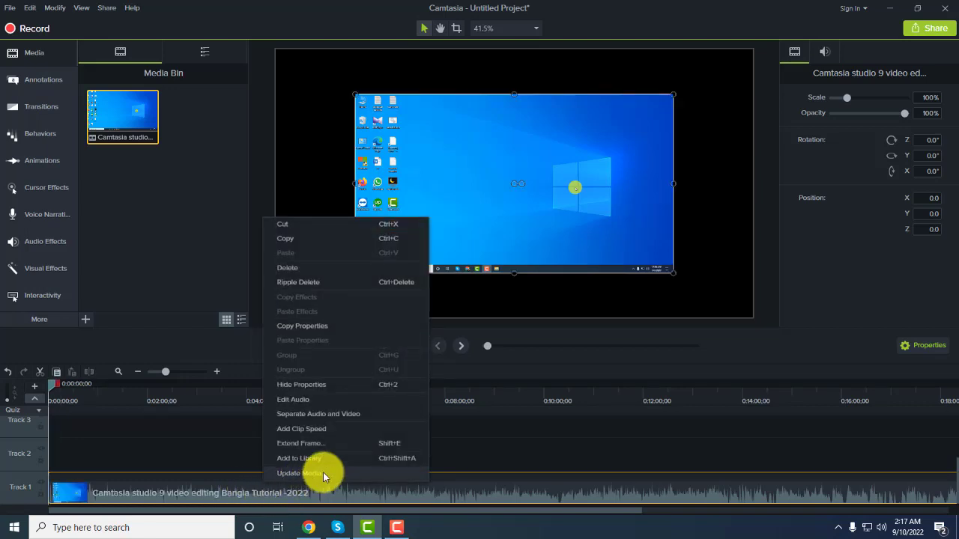
click(340, 415)
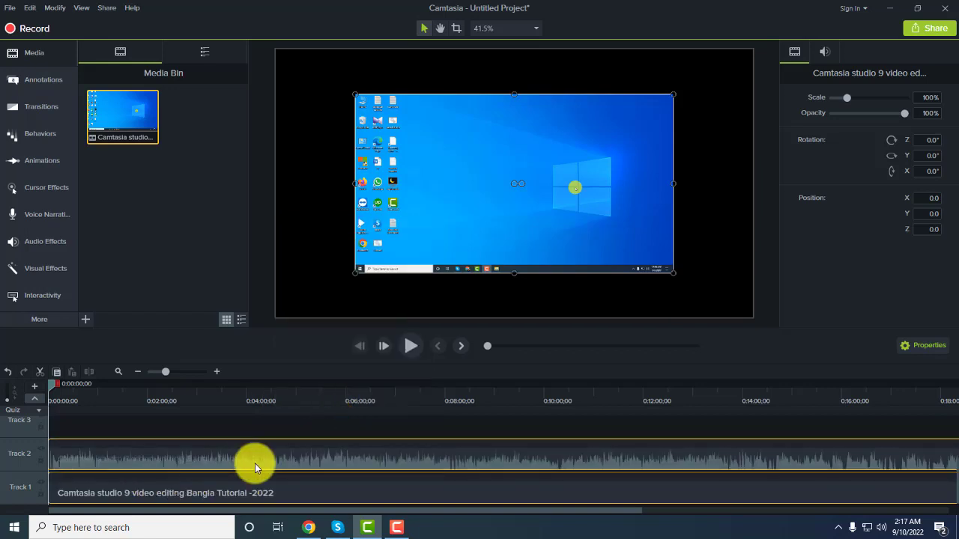
Step: Delete the separated audio clip from Track 2 and play the remaining Track 1 video for about 11 seconds
click(191, 456)
click(191, 457)
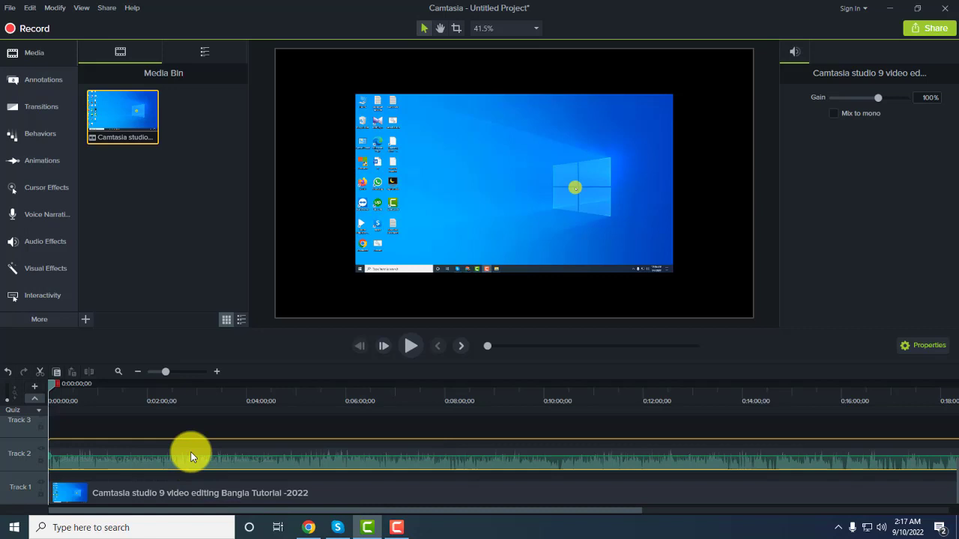
key(Delete)
click(159, 485)
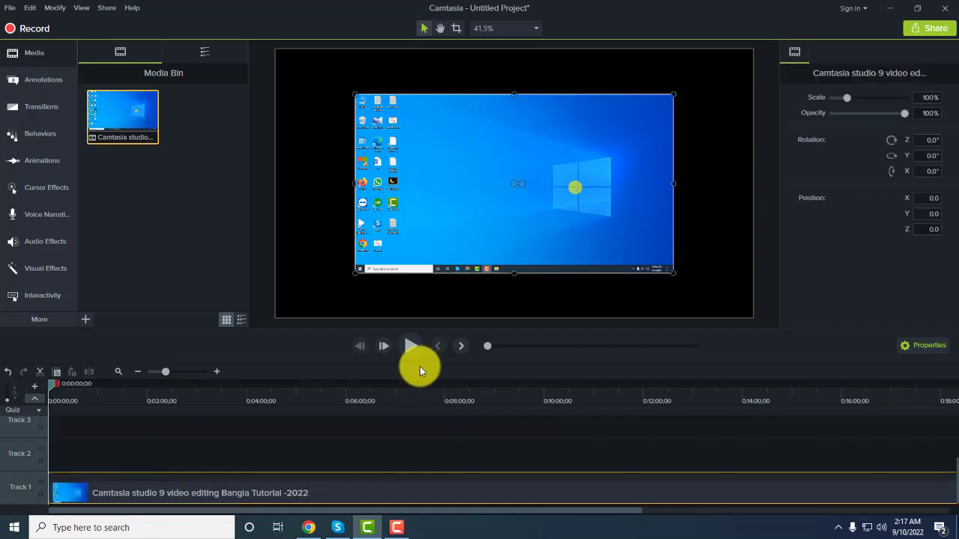
click(411, 346)
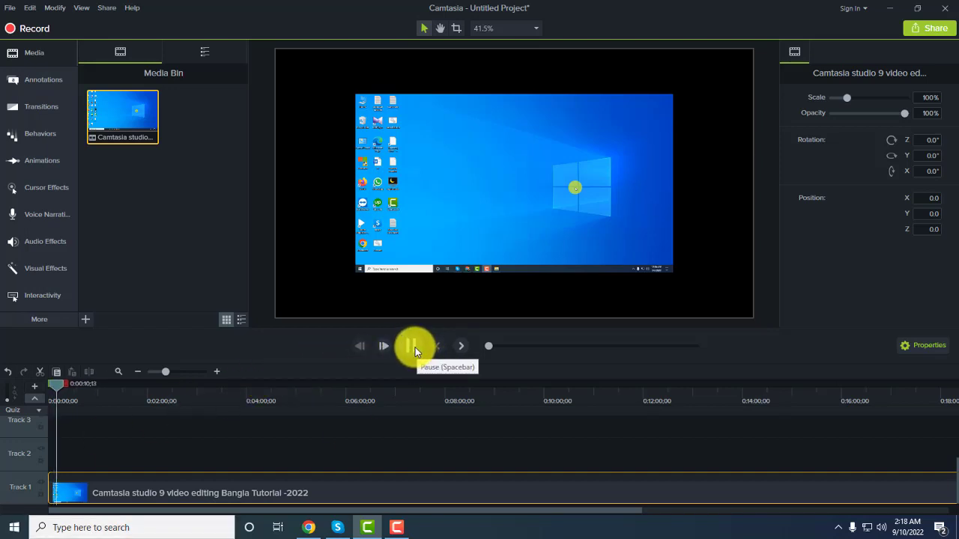
click(412, 346)
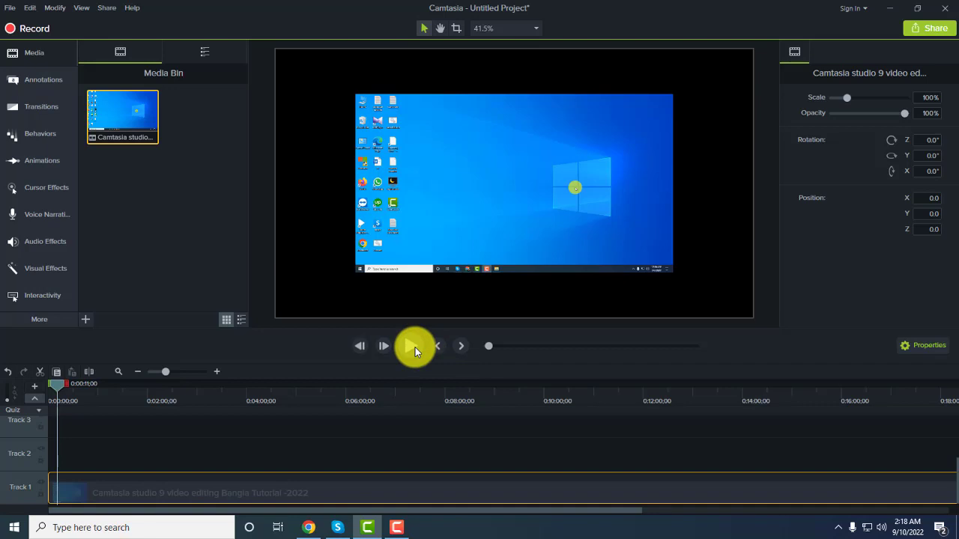
Step: Undo the deletion of the Track 2 audio clip and view the options available for the Track 1 video clip
mouse_move(253, 493)
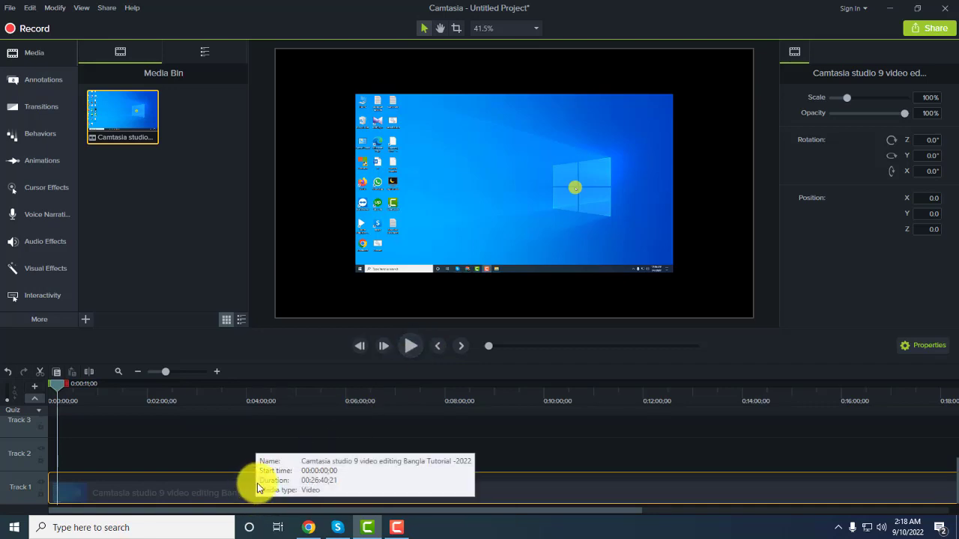
click(207, 486)
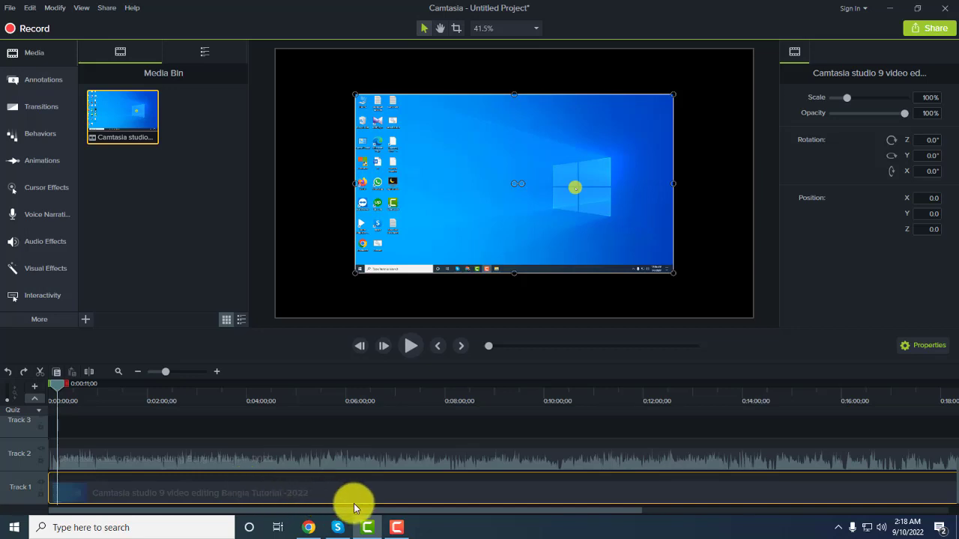
right_click(383, 489)
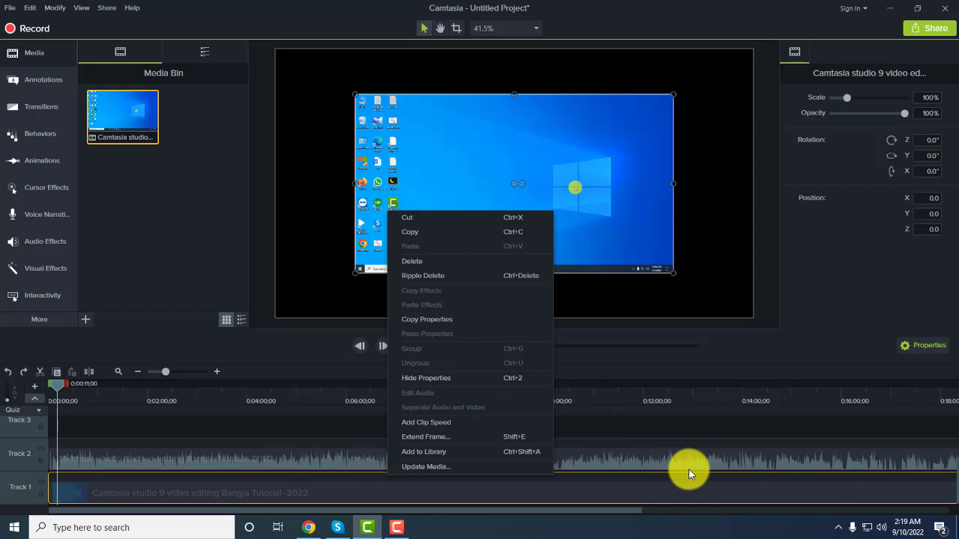
click(619, 490)
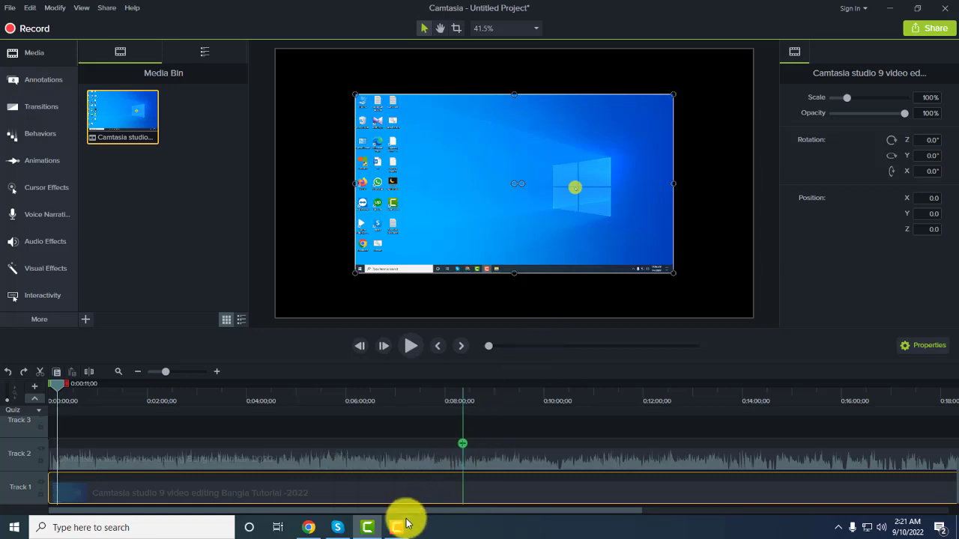
Step: Switch to the Camtasia Recorder and show its recording controls
mouse_move(407, 522)
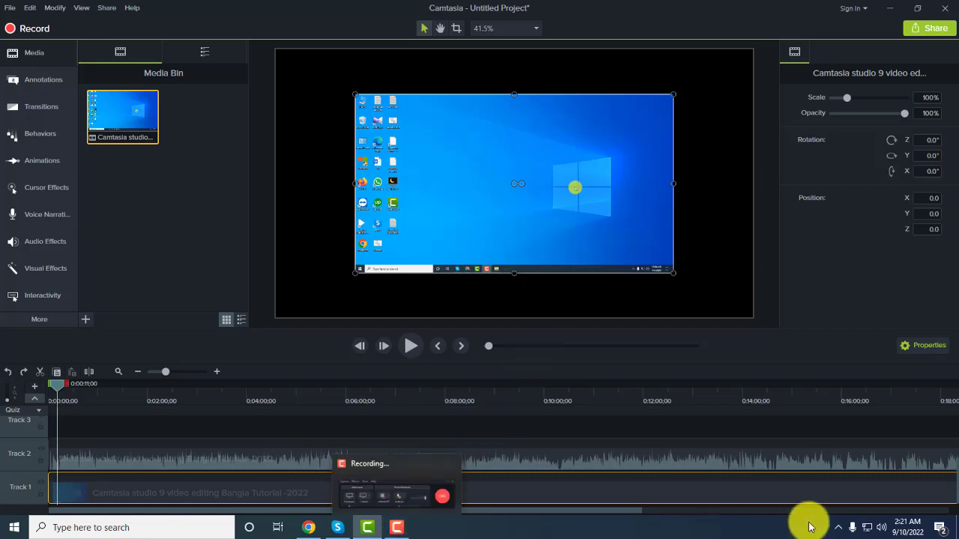
click(395, 526)
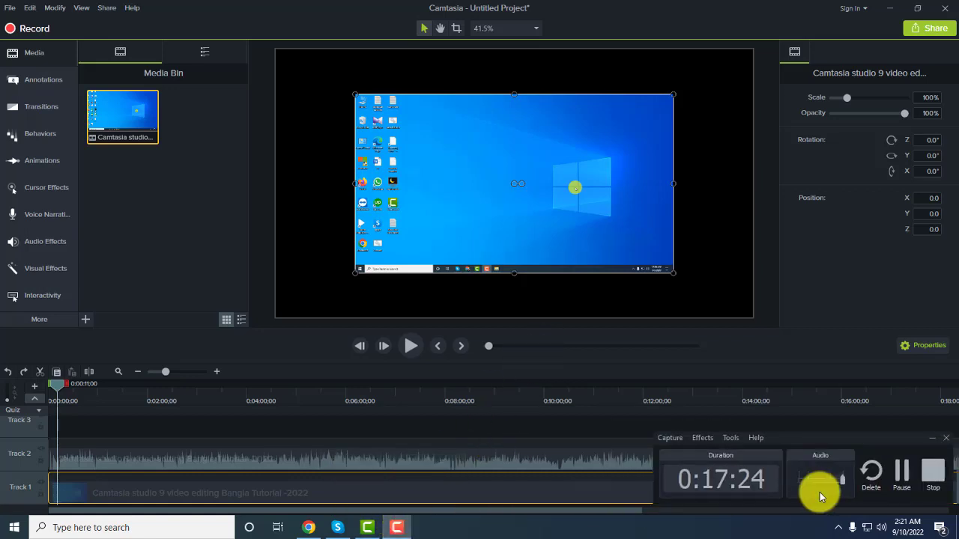